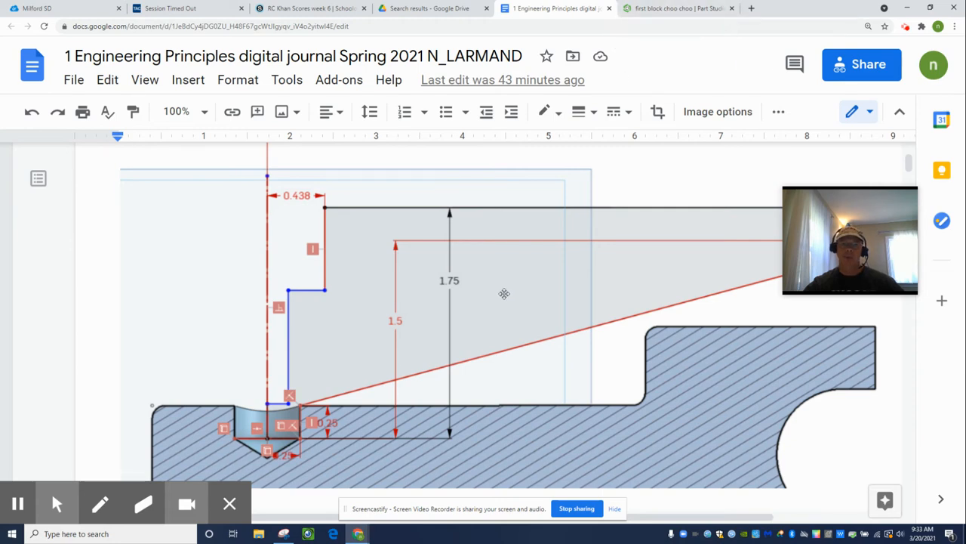
Mark the central axis of the tapered part's dimensioned section drawing with a column of red pen dots.
{"action": "scroll", "coordinate": [505, 302], "scroll_direction": "down", "scroll_amount": 15}
{"action": "scroll", "coordinate": [506, 307], "scroll_direction": "down", "scroll_amount": 2}
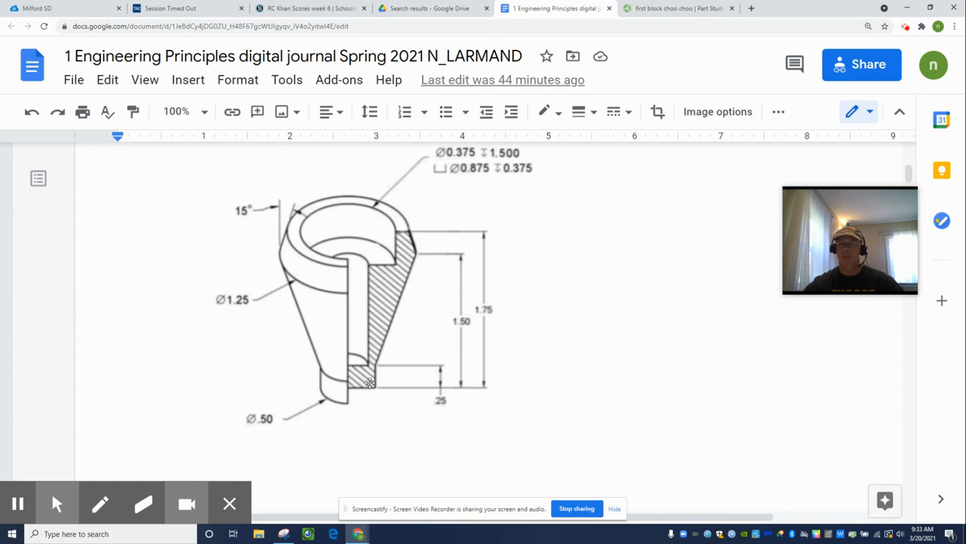
{"action": "mouse_move", "coordinate": [187, 521]}
{"action": "left_click", "coordinate": [27, 459]}
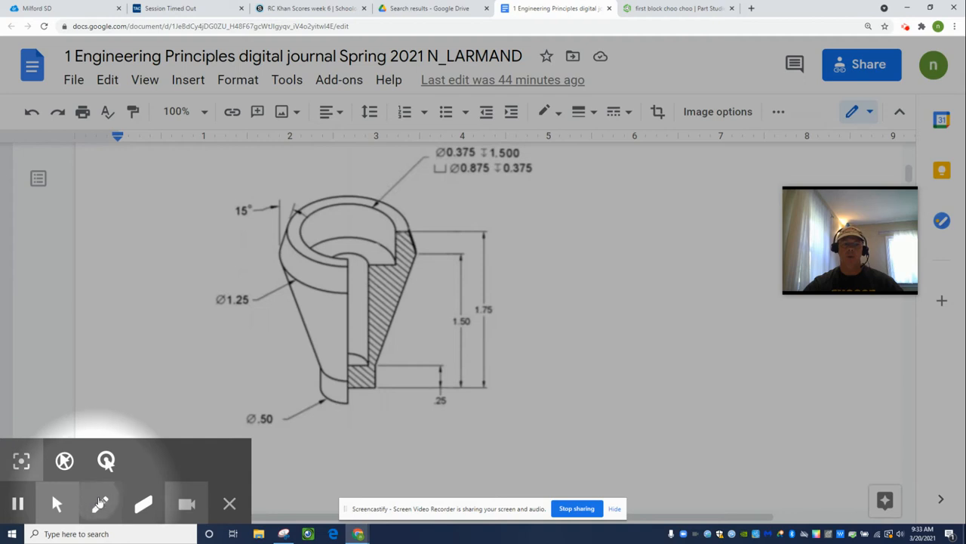
{"action": "left_click", "coordinate": [100, 503]}
{"action": "left_click", "coordinate": [348, 239]}
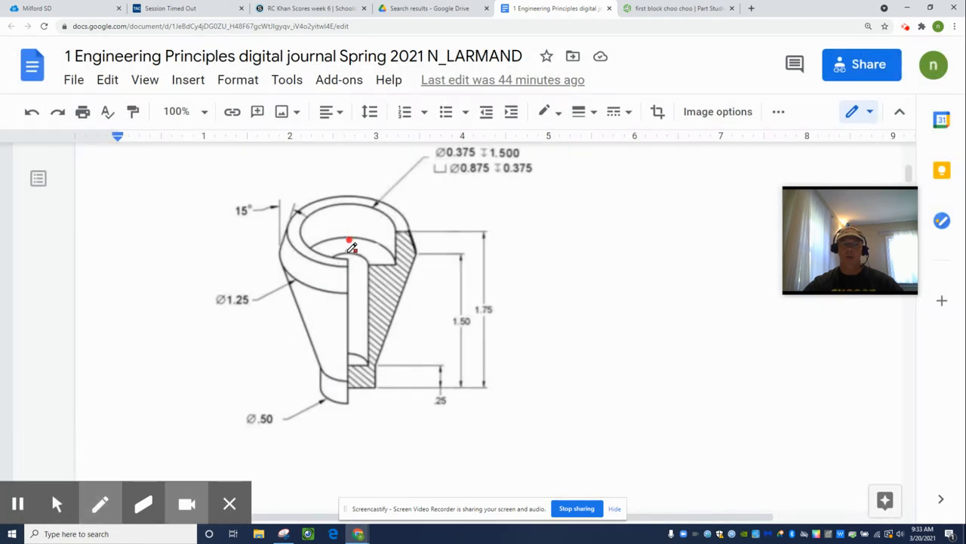
{"action": "left_click", "coordinate": [349, 254]}
{"action": "left_click", "coordinate": [349, 272]}
{"action": "left_click", "coordinate": [348, 288]}
{"action": "left_click", "coordinate": [349, 306]}
{"action": "left_click", "coordinate": [349, 320]}
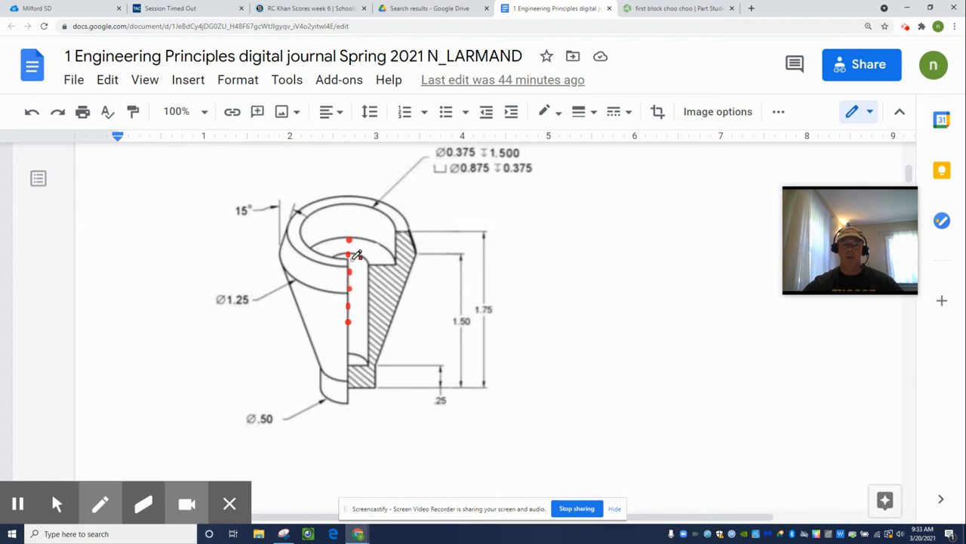
Draw a red pen line from the drawing's axis to the outer edge at the widest diameter, and erase it.
{"action": "left_click_drag", "start_coordinate": [351, 259], "coordinate": [416, 249]}
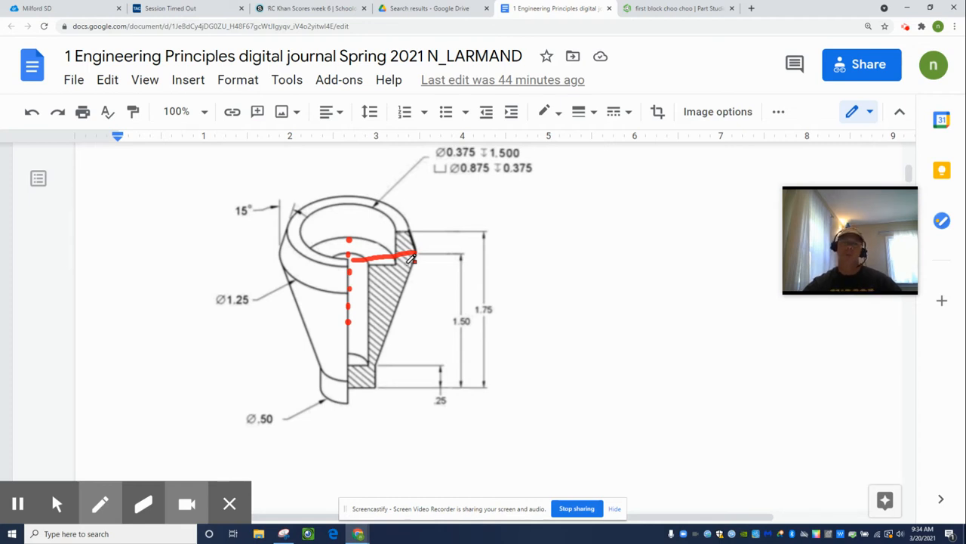
{"action": "left_click", "coordinate": [143, 506]}
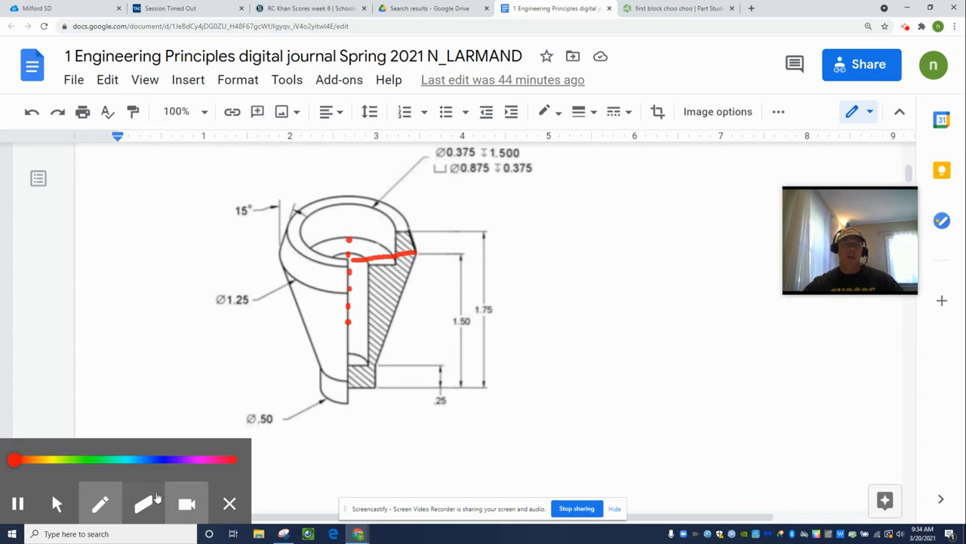
{"action": "left_click", "coordinate": [143, 508]}
{"action": "mouse_move", "coordinate": [387, 255]}
{"action": "left_mouse_down"}
{"action": "mouse_move", "coordinate": [382, 247]}
{"action": "mouse_move", "coordinate": [344, 266]}
{"action": "mouse_move", "coordinate": [423, 255]}
{"action": "left_mouse_up"}
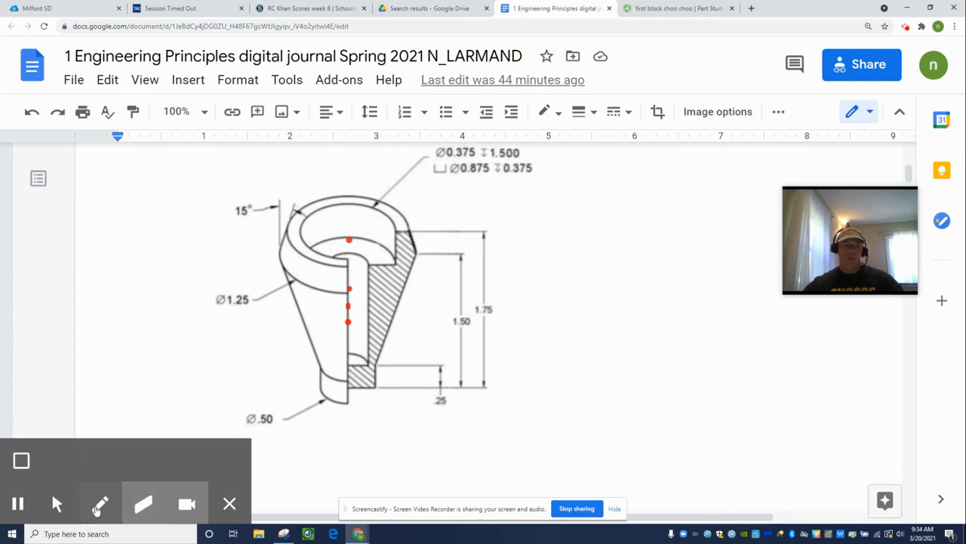
Mark the radii of both bores and trace the hatched half-section in red pen, and erase the markups.
{"action": "left_click", "coordinate": [99, 505]}
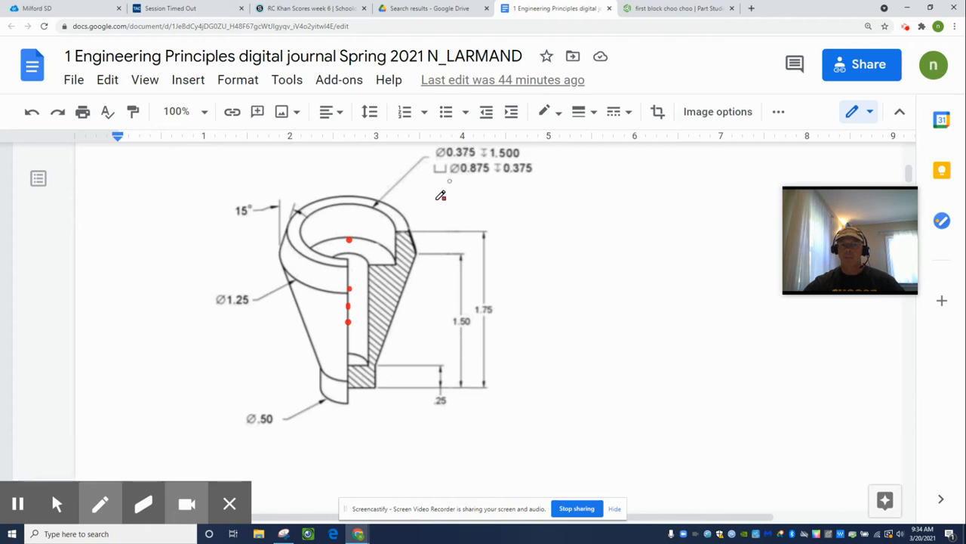
{"action": "left_click_drag", "start_coordinate": [351, 337], "coordinate": [370, 334]}
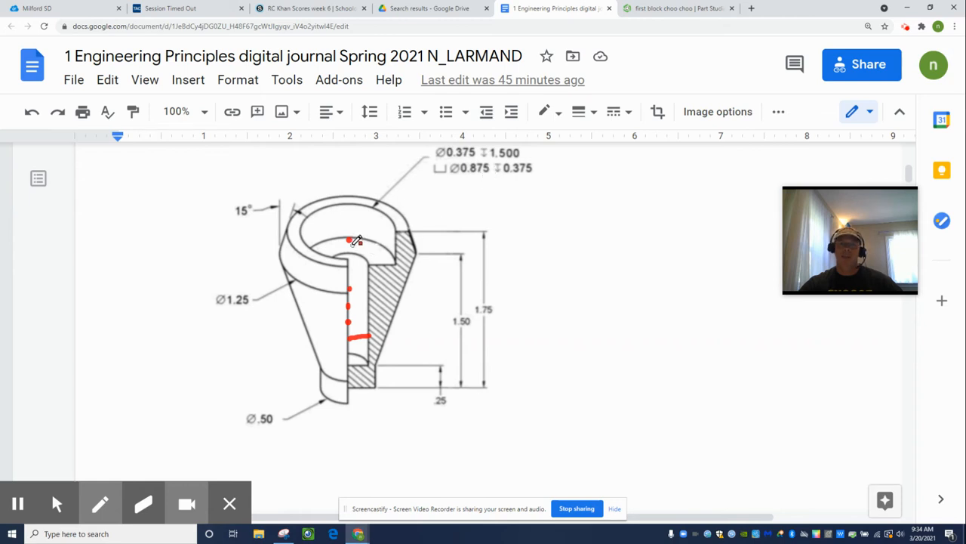
{"action": "left_click_drag", "start_coordinate": [350, 238], "coordinate": [397, 239]}
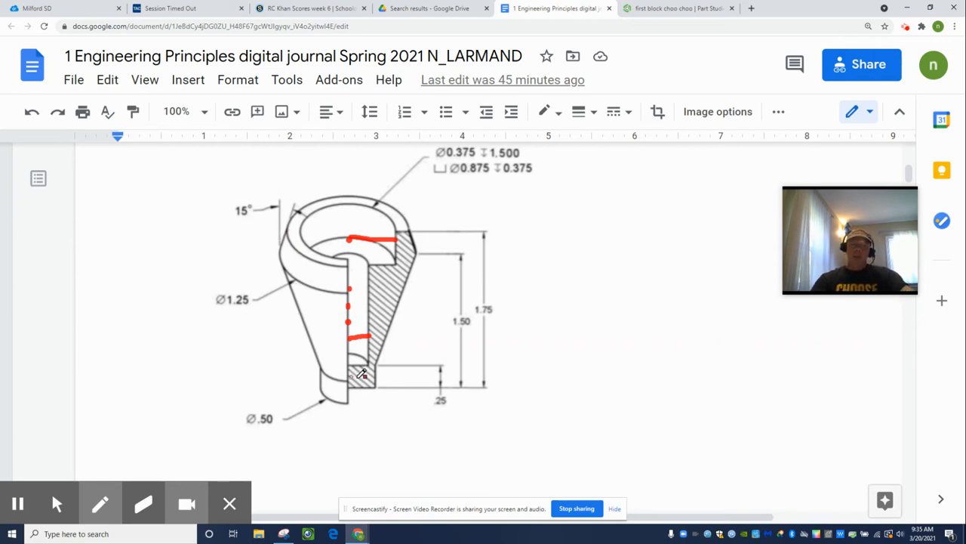
{"action": "mouse_move", "coordinate": [348, 388]}
{"action": "left_mouse_down"}
{"action": "mouse_move", "coordinate": [375, 388]}
{"action": "mouse_move", "coordinate": [415, 237]}
{"action": "mouse_move", "coordinate": [408, 224]}
{"action": "mouse_move", "coordinate": [395, 228]}
{"action": "mouse_move", "coordinate": [400, 262]}
{"action": "mouse_move", "coordinate": [366, 265]}
{"action": "mouse_move", "coordinate": [374, 358]}
{"action": "mouse_move", "coordinate": [347, 370]}
{"action": "mouse_move", "coordinate": [349, 392]}
{"action": "mouse_move", "coordinate": [364, 392]}
{"action": "left_mouse_up"}
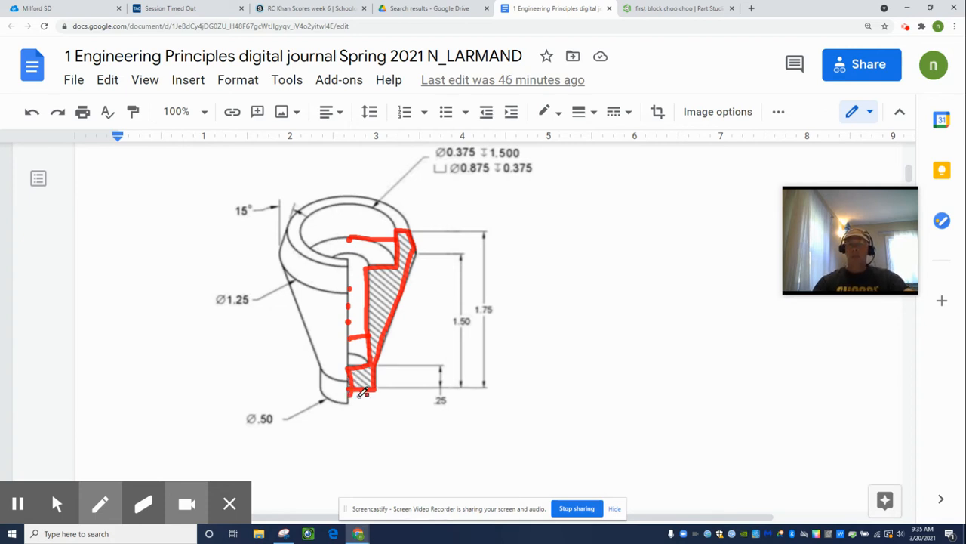
{"action": "left_click", "coordinate": [144, 503]}
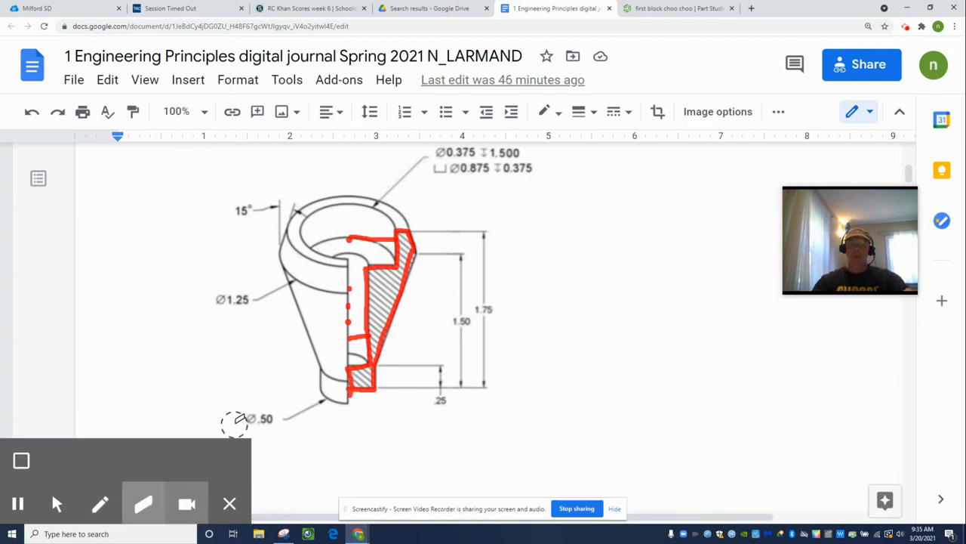
{"action": "mouse_move", "coordinate": [362, 351]}
{"action": "left_mouse_down"}
{"action": "mouse_move", "coordinate": [359, 385]}
{"action": "mouse_move", "coordinate": [401, 253]}
{"action": "mouse_move", "coordinate": [392, 223]}
{"action": "mouse_move", "coordinate": [354, 240]}
{"action": "mouse_move", "coordinate": [348, 320]}
{"action": "mouse_move", "coordinate": [387, 257]}
{"action": "mouse_move", "coordinate": [373, 270]}
{"action": "left_mouse_up"}
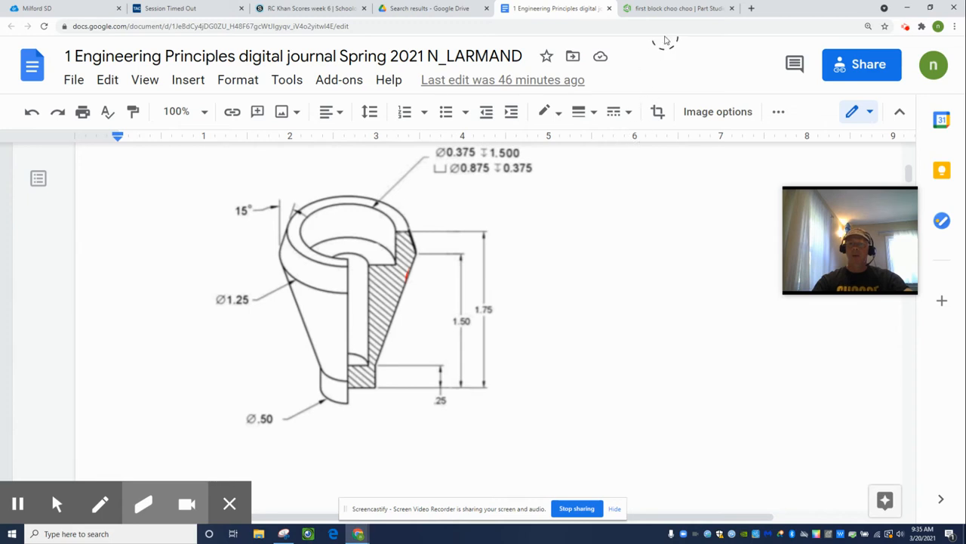
Switch to the Onshape Part Studio of the train body and inspect Plane 1 and Sketch 4.
{"action": "left_click", "coordinate": [667, 9]}
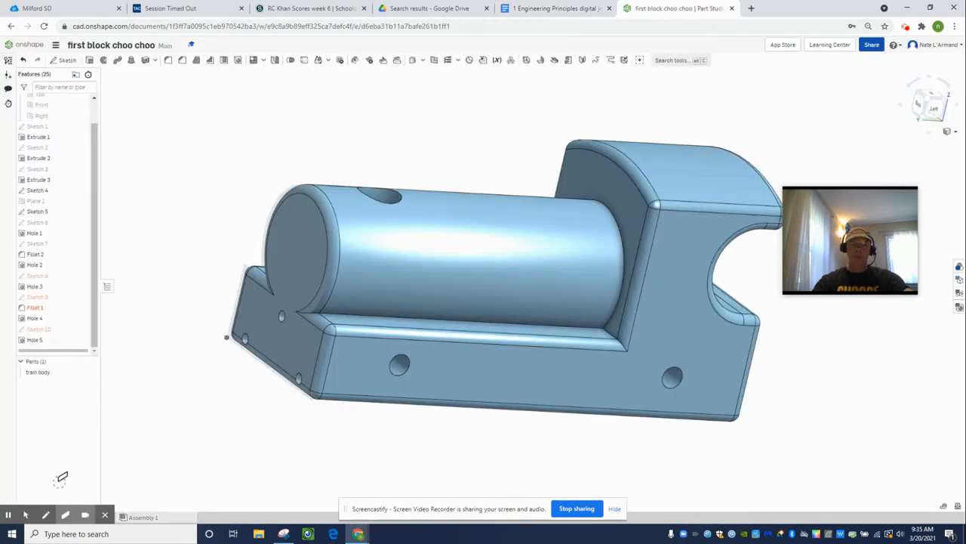
{"action": "left_click", "coordinate": [26, 514]}
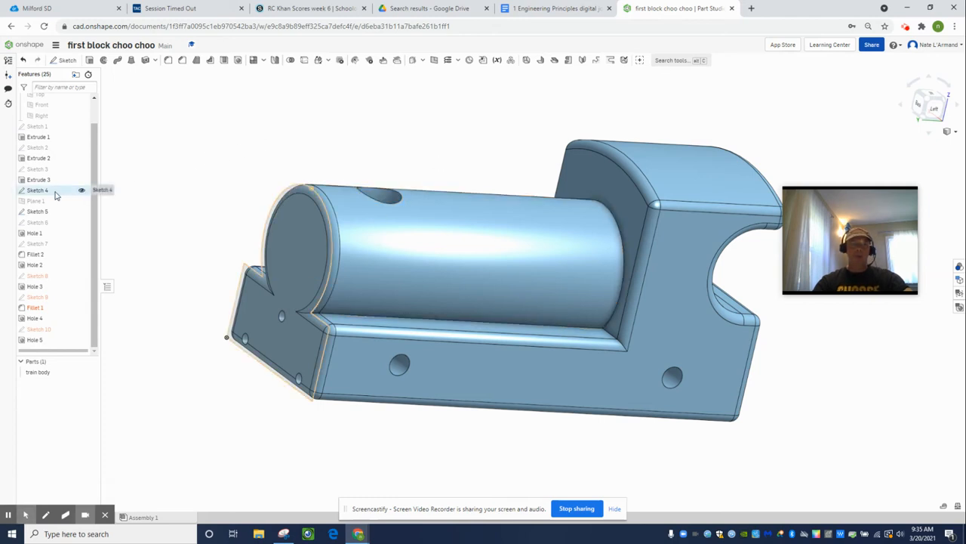
{"action": "left_click", "coordinate": [46, 201]}
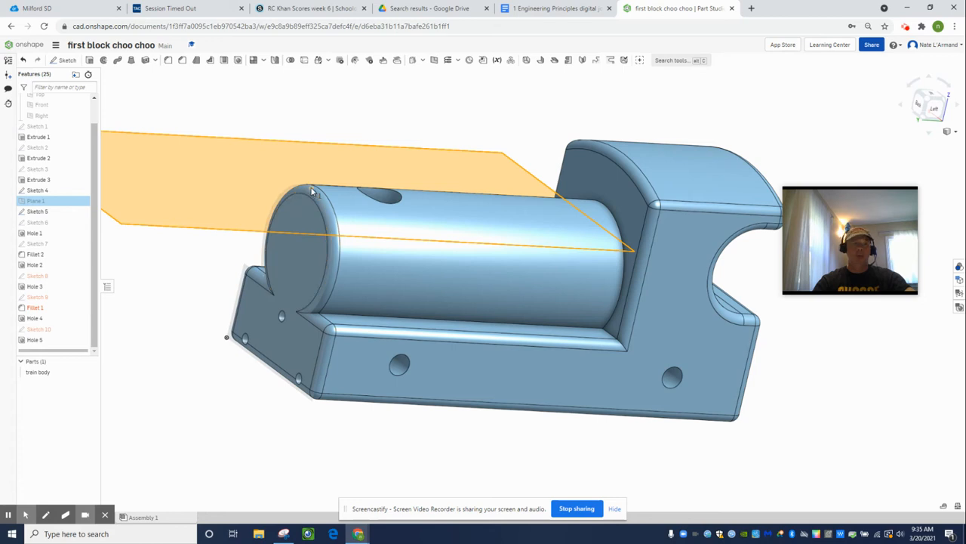
{"action": "double_click", "coordinate": [59, 192]}
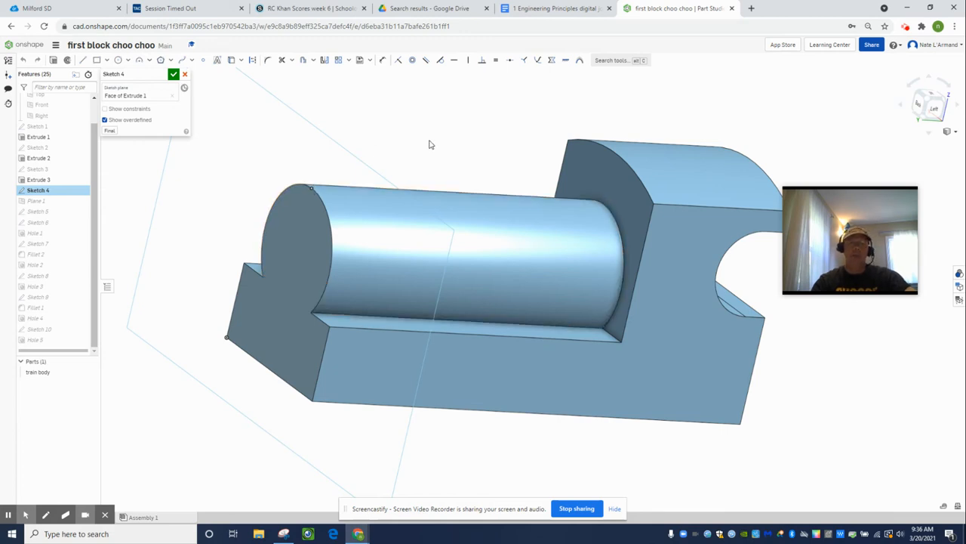
{"action": "left_click", "coordinate": [174, 74]}
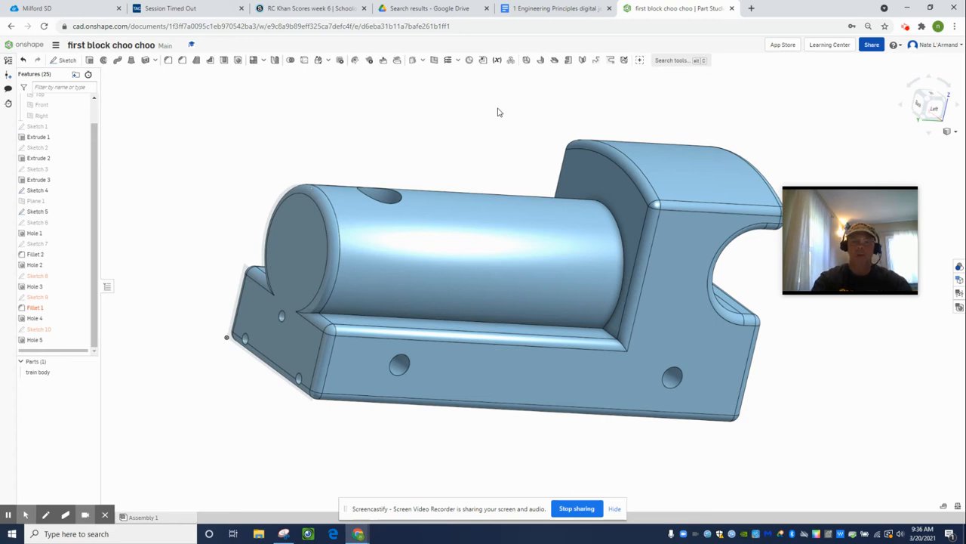
Create a Plane point plane parallel to the train body's side face through the Sketch 4 vertex atop the boiler's front.
{"action": "key", "text": "ctrl+plus"}
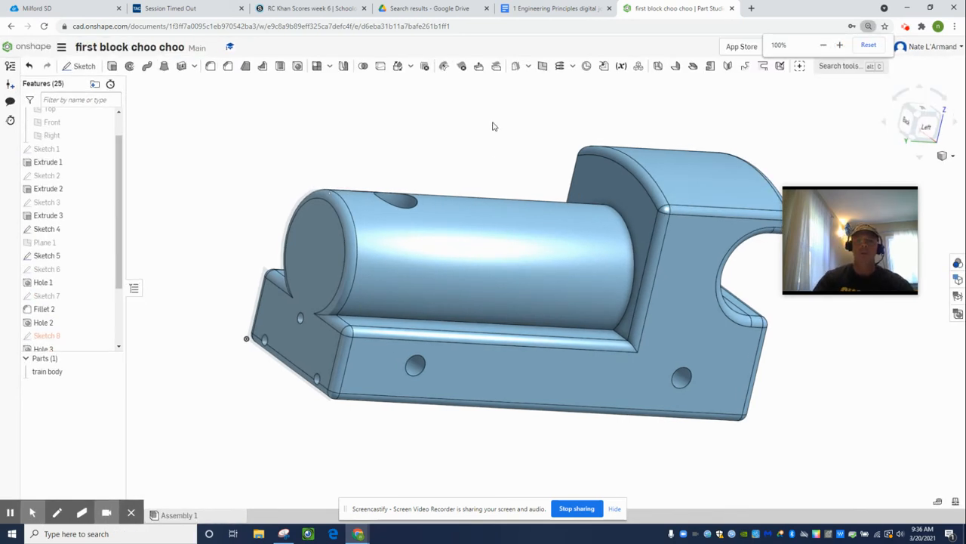
{"action": "scroll", "coordinate": [491, 125], "scroll_direction": "up", "scroll_amount": 2}
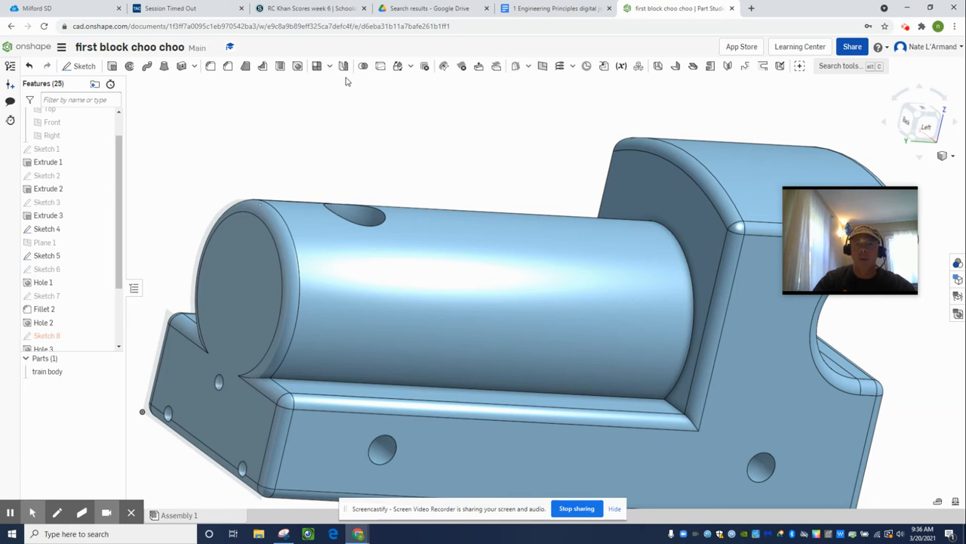
{"action": "left_click", "coordinate": [543, 66]}
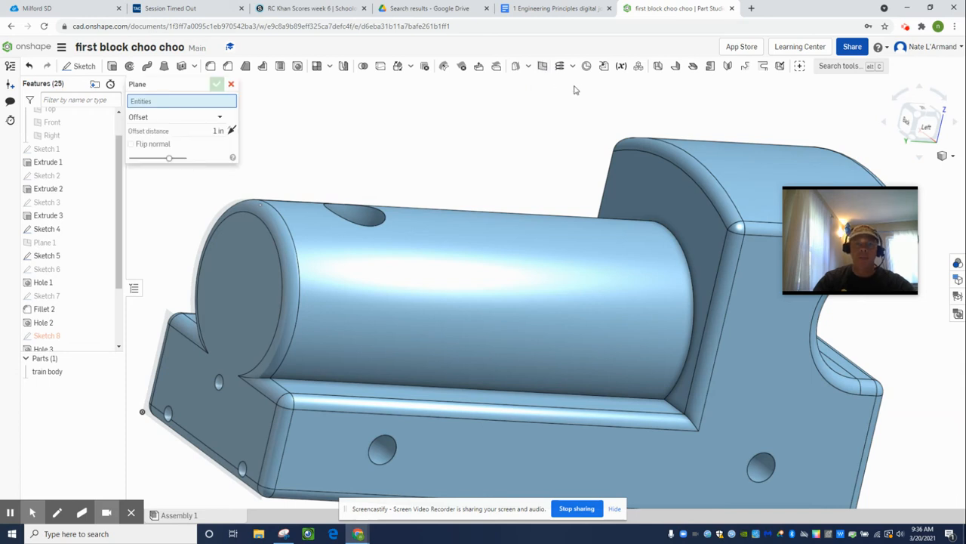
{"action": "left_click", "coordinate": [209, 119]}
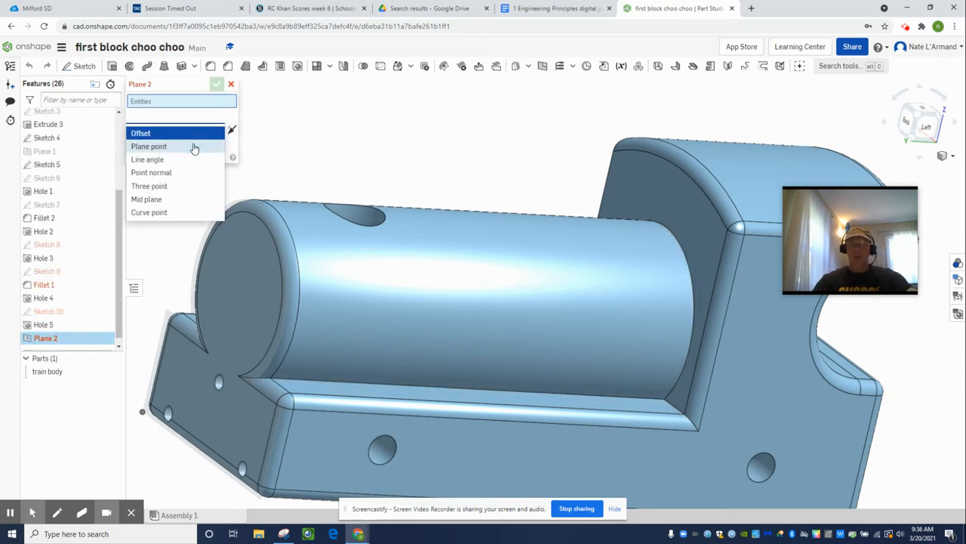
{"action": "left_click", "coordinate": [194, 147]}
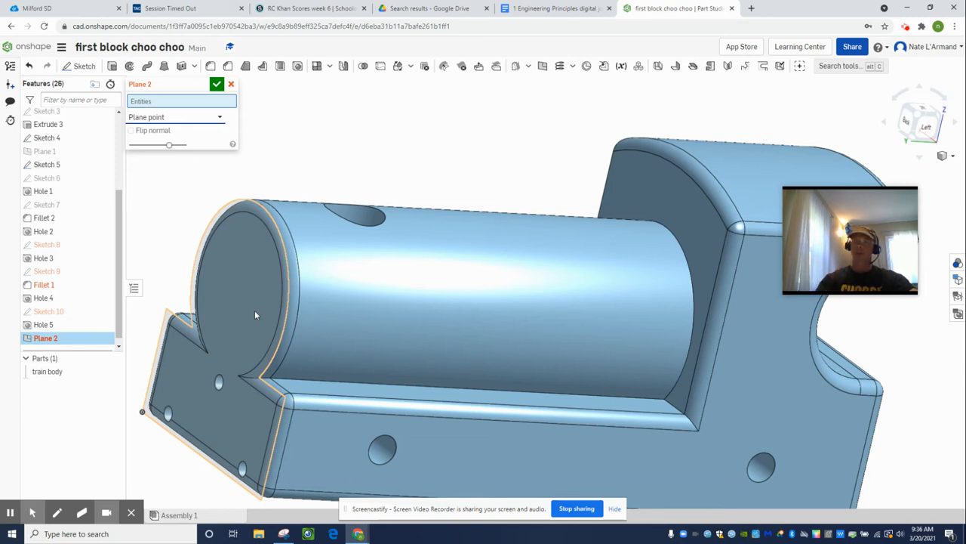
{"action": "left_click", "coordinate": [521, 451]}
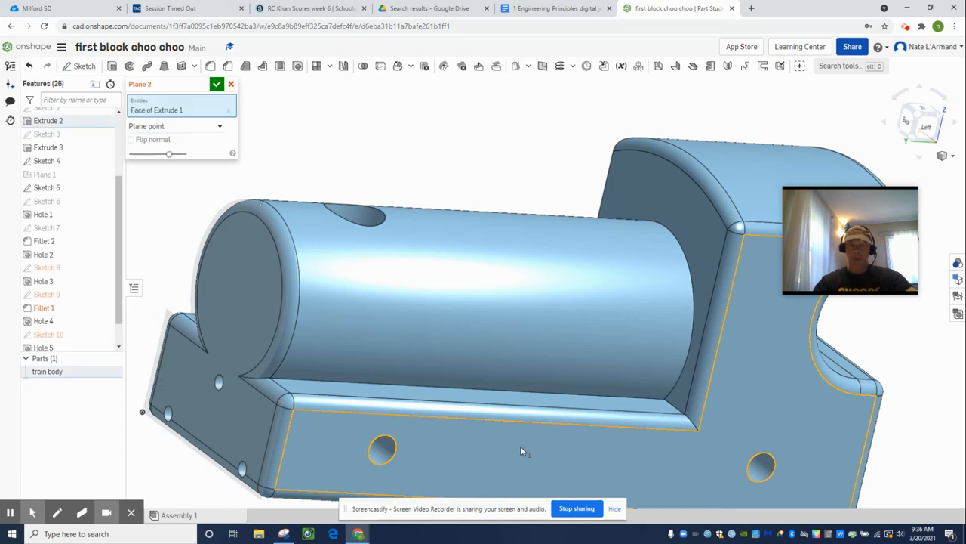
{"action": "left_click", "coordinate": [261, 207]}
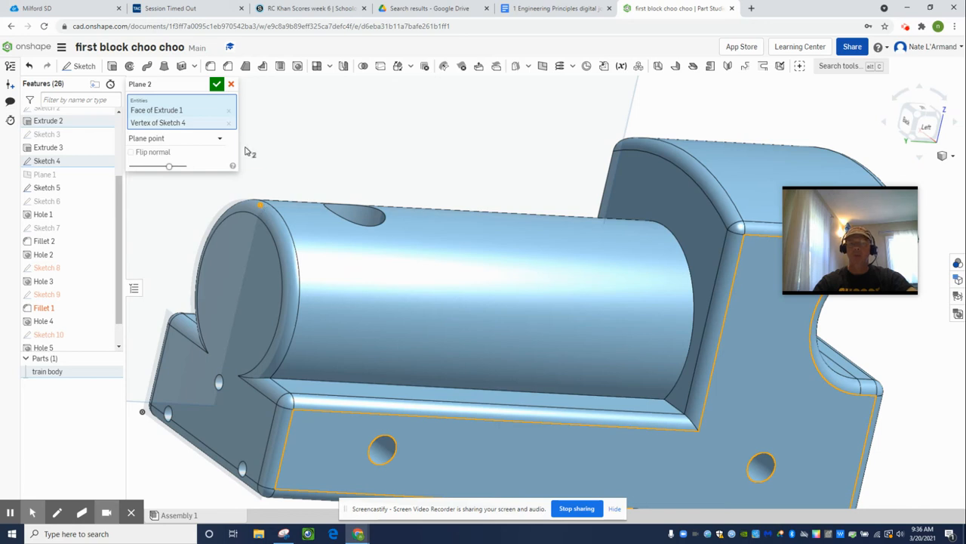
{"action": "left_click", "coordinate": [217, 84]}
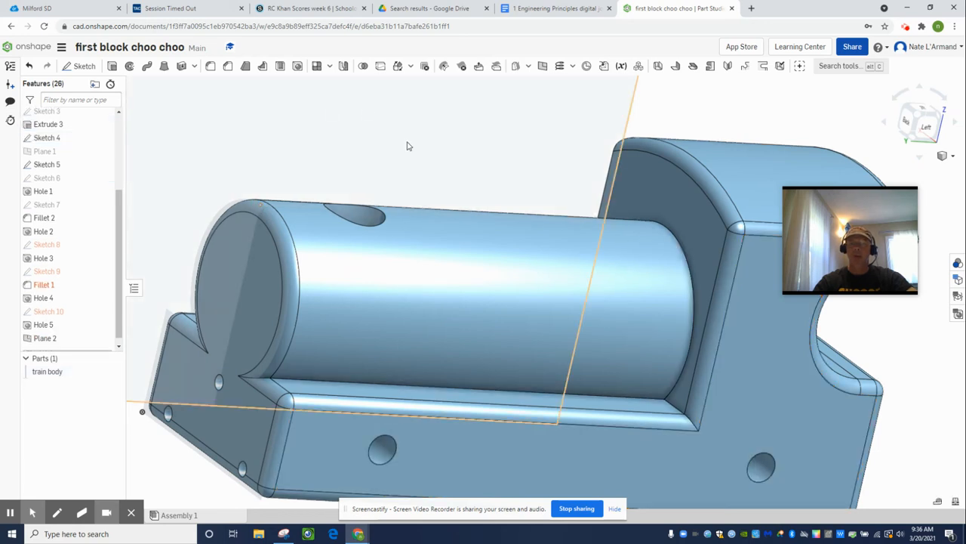
Start a new sketch on Plane 2 and view the sketch plane straight on.
{"action": "scroll", "coordinate": [421, 165], "scroll_direction": "down", "scroll_amount": 2}
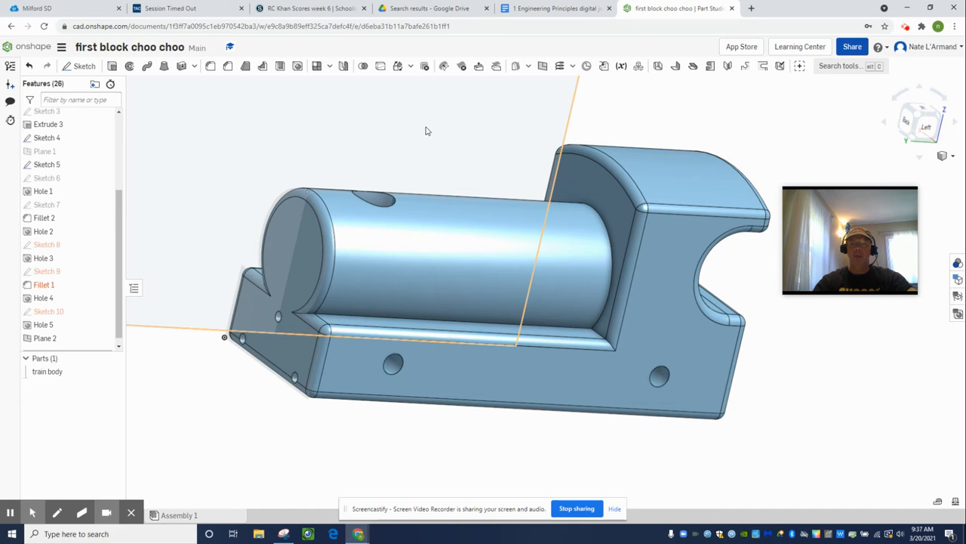
{"action": "middle_click_drag", "start_coordinate": [426, 128], "coordinate": [393, 167]}
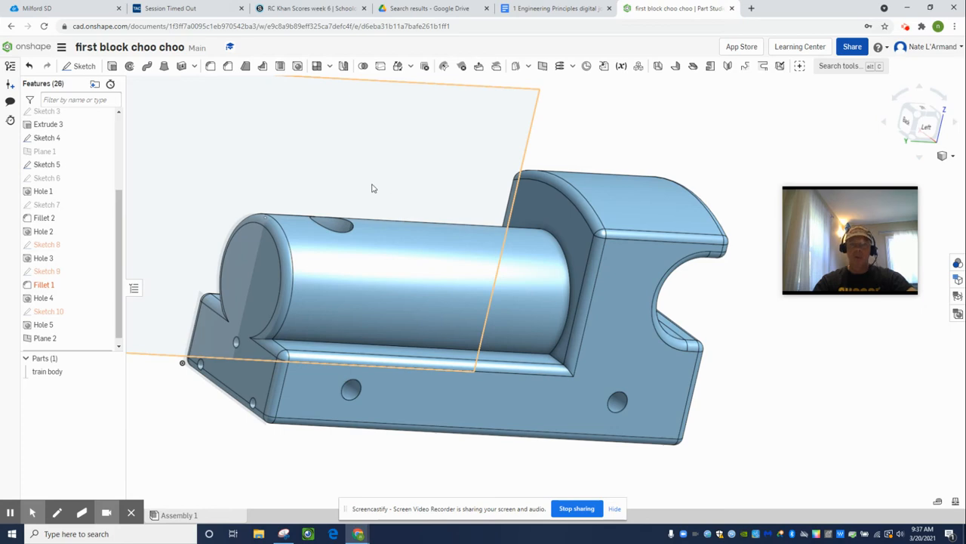
{"action": "middle_click_drag", "start_coordinate": [371, 188], "coordinate": [351, 193]}
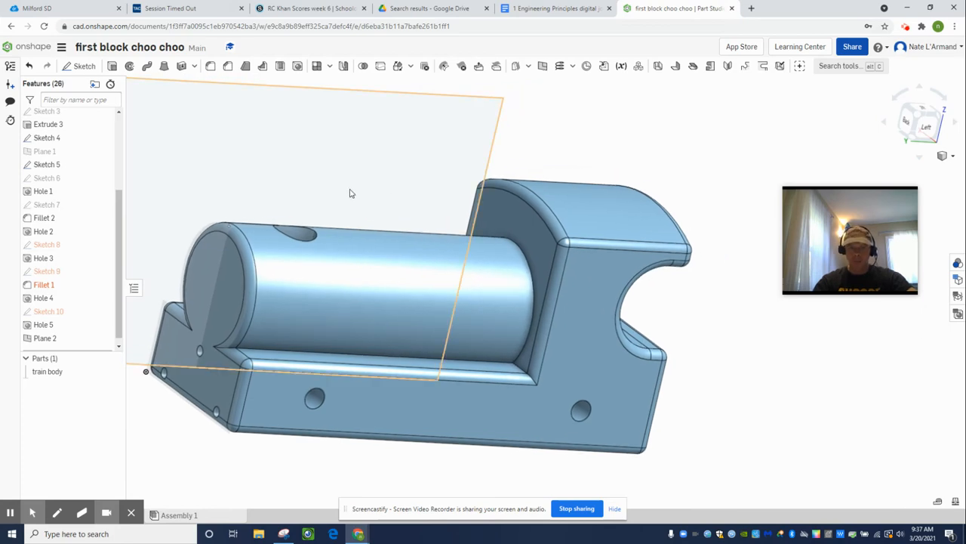
{"action": "mouse_move", "coordinate": [350, 192]}
{"action": "right_mouse_down"}
{"action": "mouse_move", "coordinate": [339, 170]}
{"action": "mouse_move", "coordinate": [323, 245]}
{"action": "mouse_move", "coordinate": [330, 188]}
{"action": "mouse_move", "coordinate": [315, 237]}
{"action": "mouse_move", "coordinate": [325, 182]}
{"action": "mouse_move", "coordinate": [325, 192]}
{"action": "mouse_move", "coordinate": [337, 185]}
{"action": "right_mouse_up"}
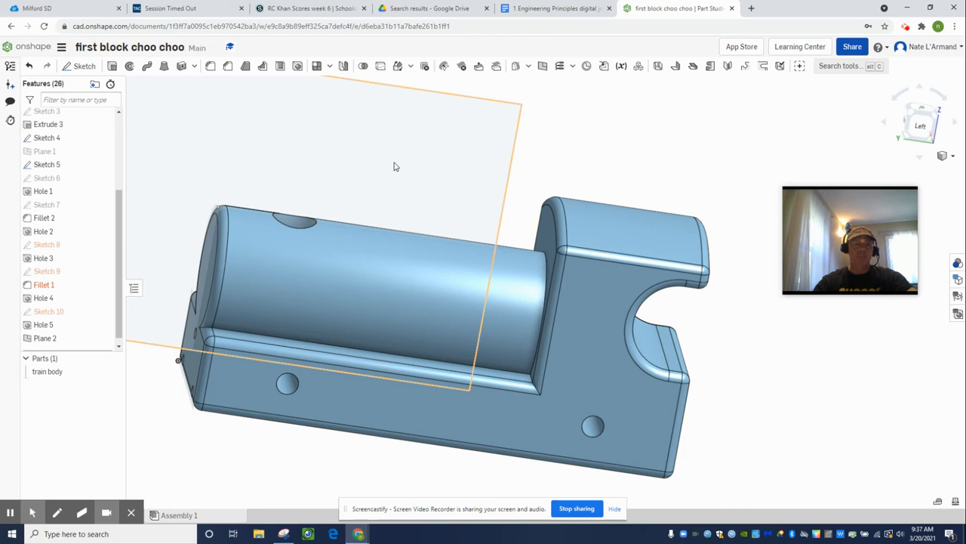
{"action": "left_click", "coordinate": [80, 66]}
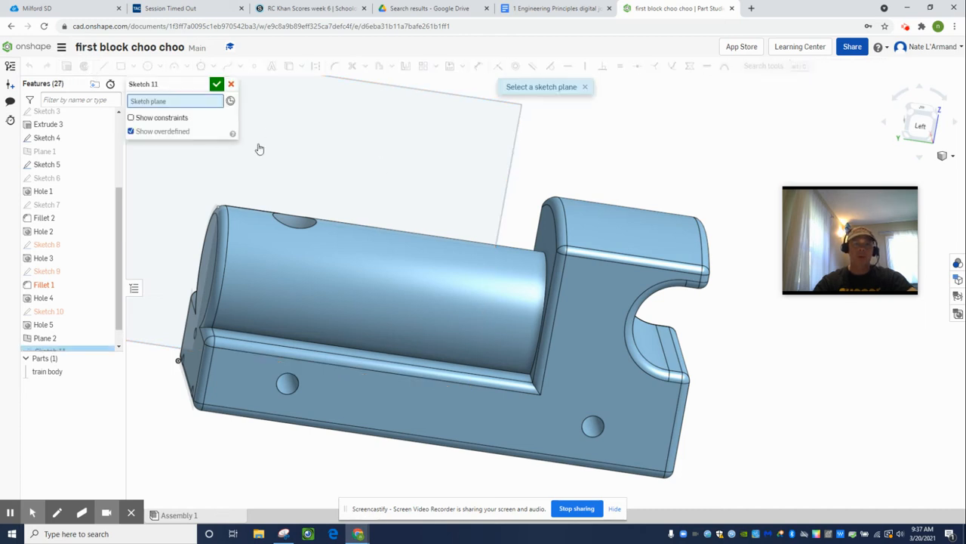
{"action": "left_click", "coordinate": [412, 148]}
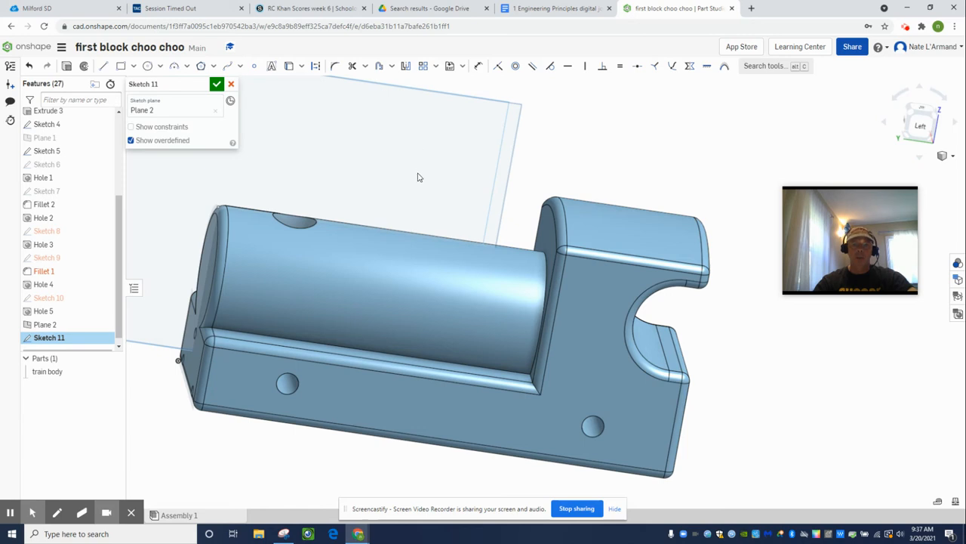
{"action": "key", "text": "n"}
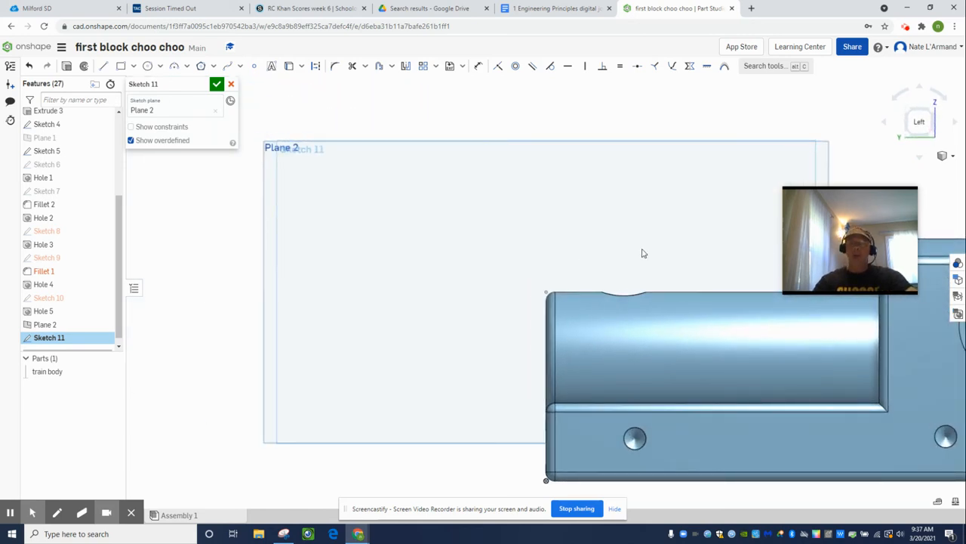
Create a section view of the train body at the Plane 2 sketch plane, exposing the smokestack hole.
{"action": "left_click", "coordinate": [954, 159]}
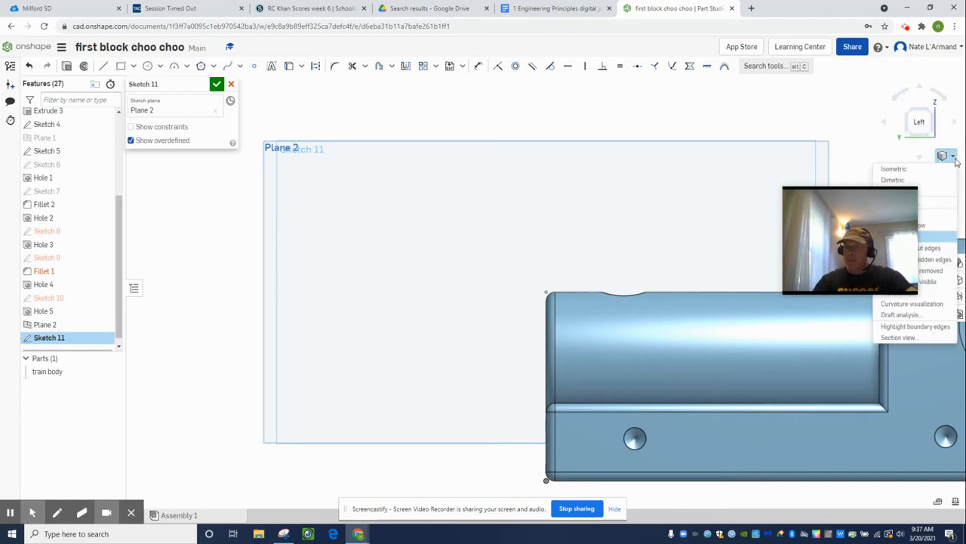
{"action": "left_click", "coordinate": [936, 338]}
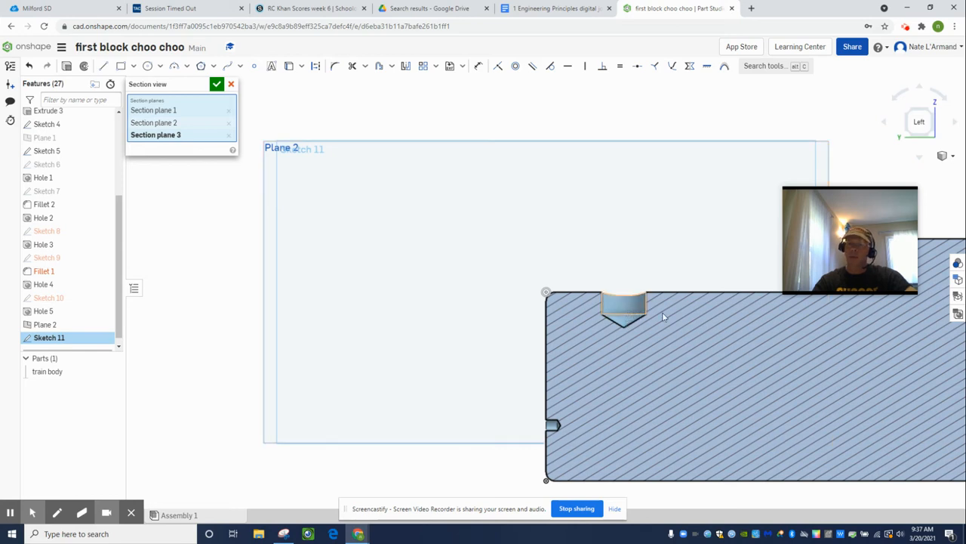
{"action": "middle_click_drag", "start_coordinate": [587, 241], "coordinate": [233, 181]}
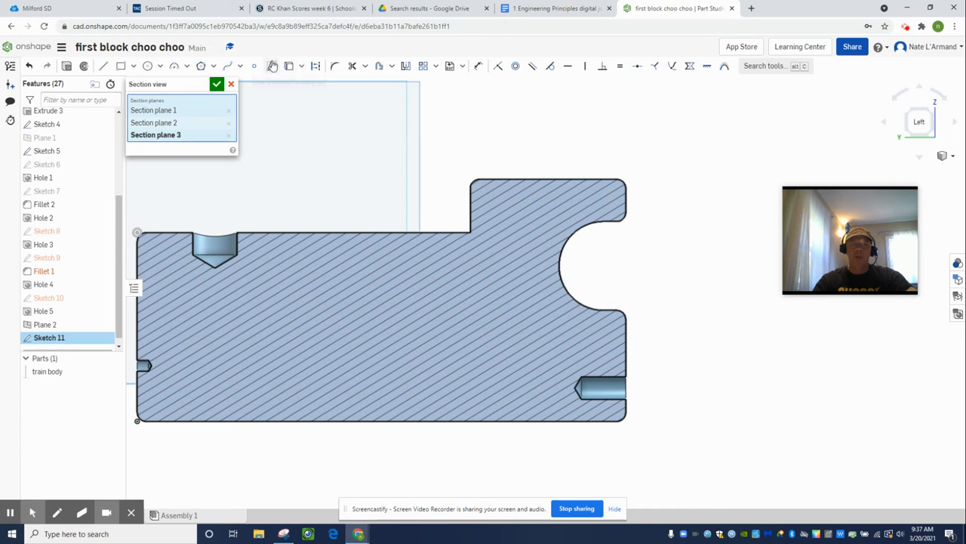
Project the smokestack hole's flat bottom edge and its cab-side wall edge into the sketch.
{"action": "left_click", "coordinate": [289, 67]}
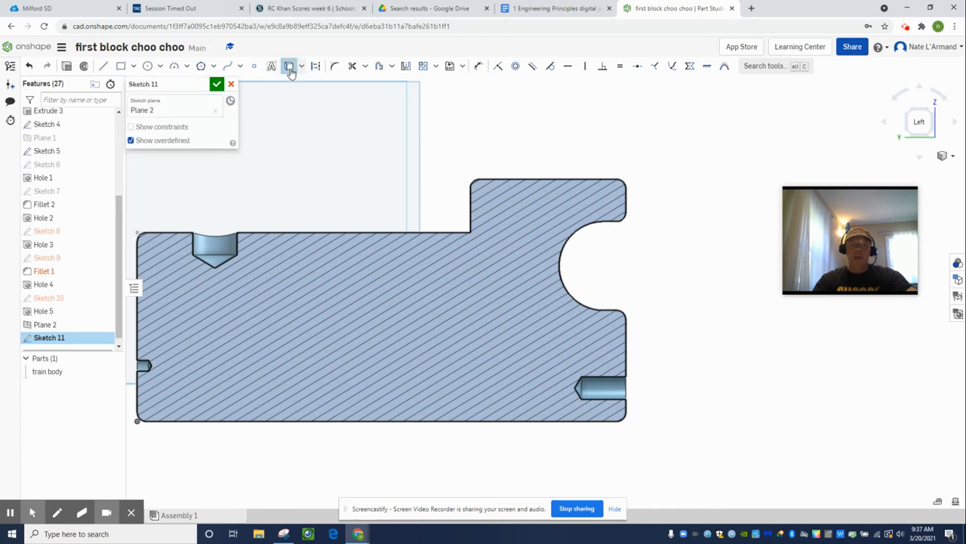
{"action": "left_click", "coordinate": [217, 256]}
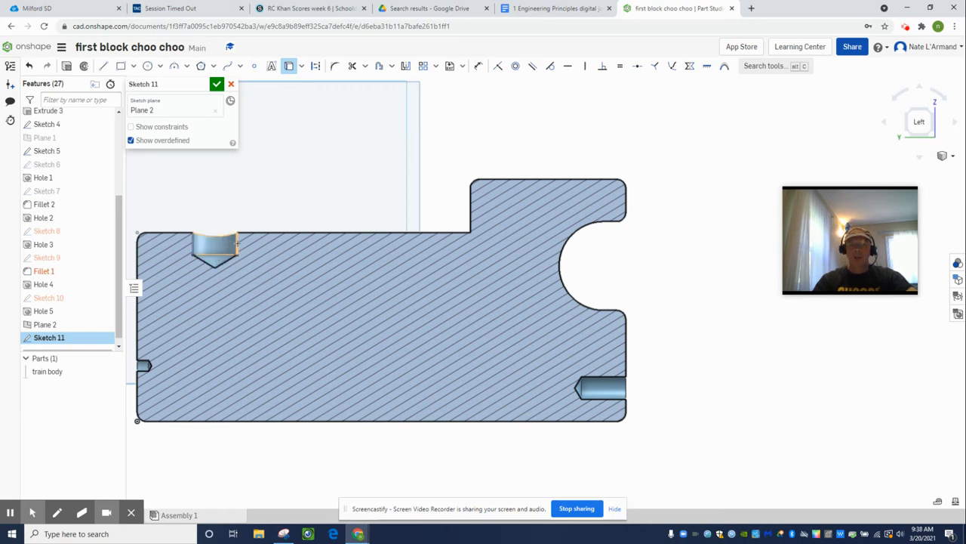
{"action": "left_click", "coordinate": [237, 242]}
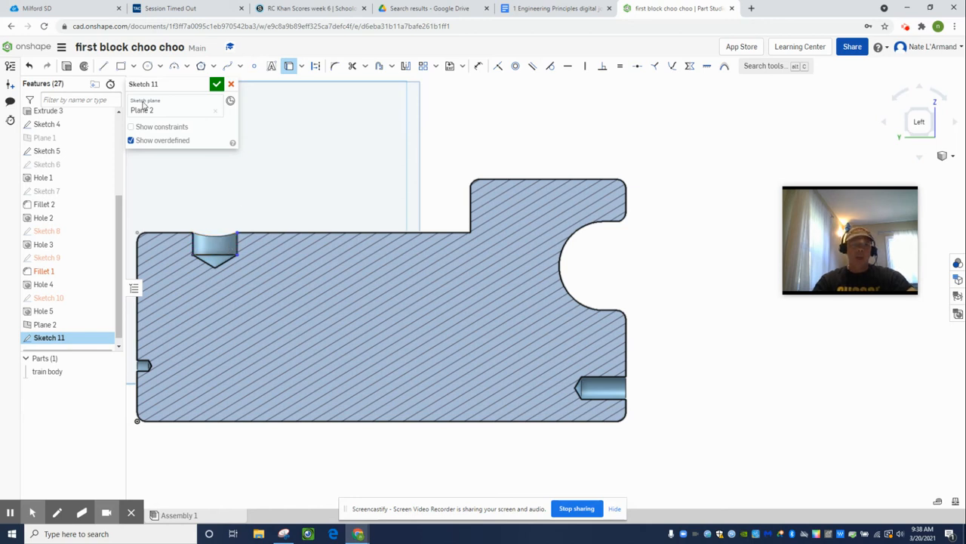
Draw a vertical construction line about 2.06 in long upward from the midpoint of the hole's flat bottom edge.
{"action": "left_click", "coordinate": [103, 68]}
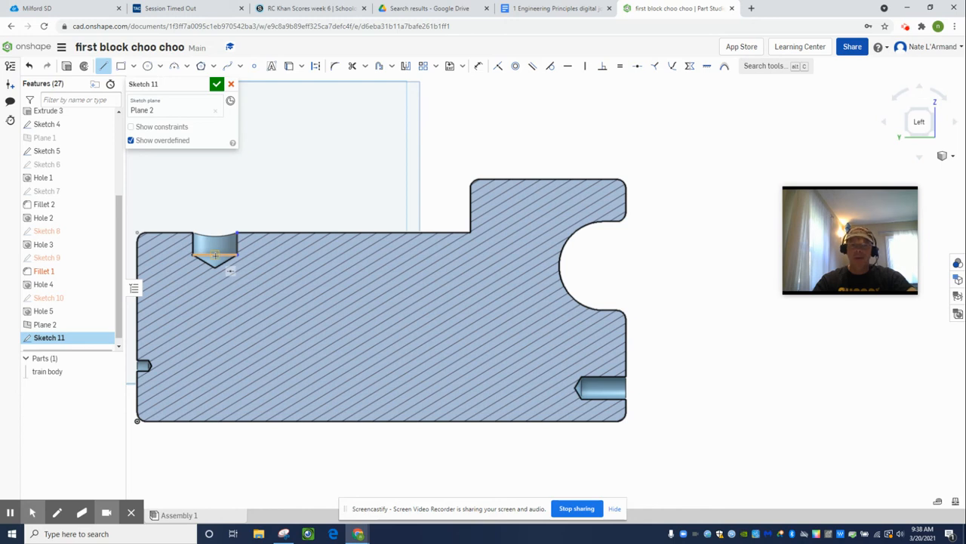
{"action": "left_click", "coordinate": [215, 241]}
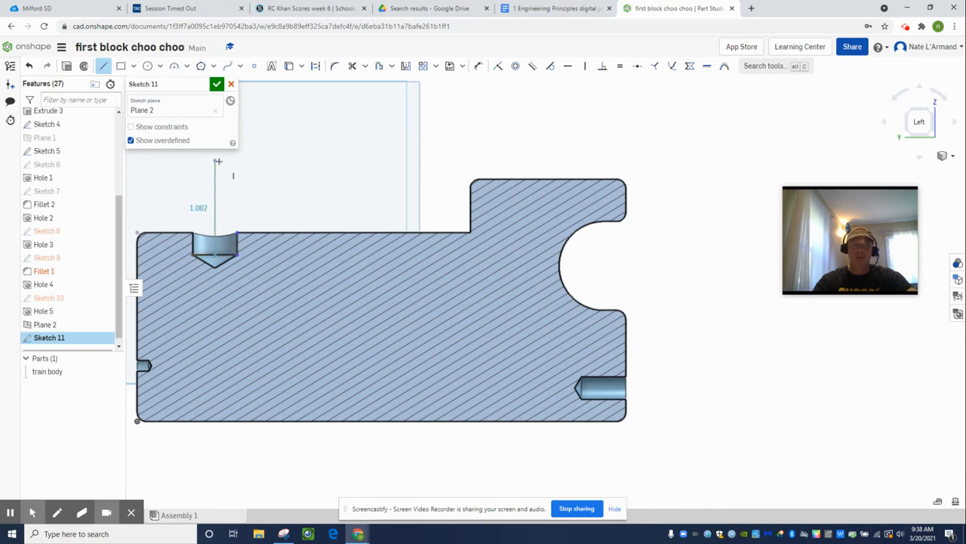
{"action": "middle_click_drag", "start_coordinate": [218, 161], "coordinate": [216, 252]}
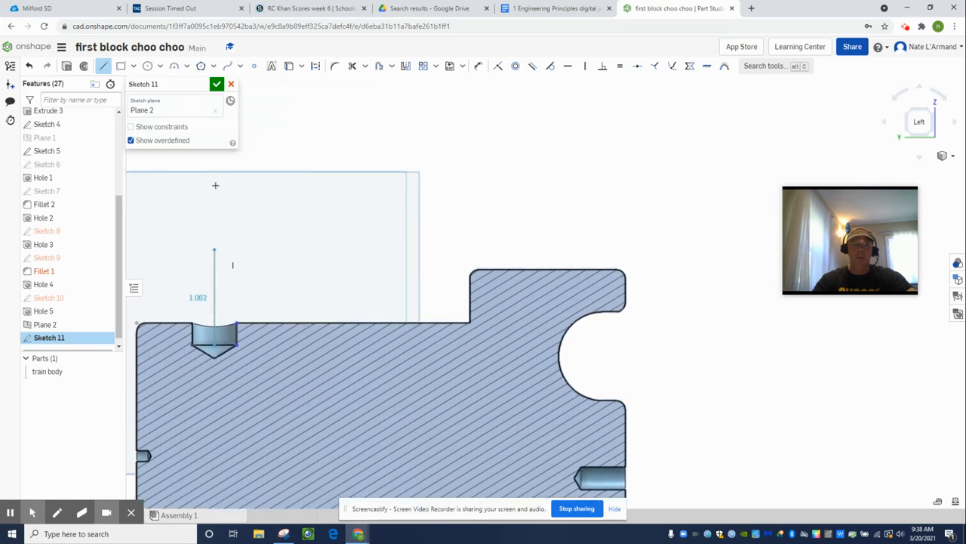
{"action": "left_click", "coordinate": [213, 163]}
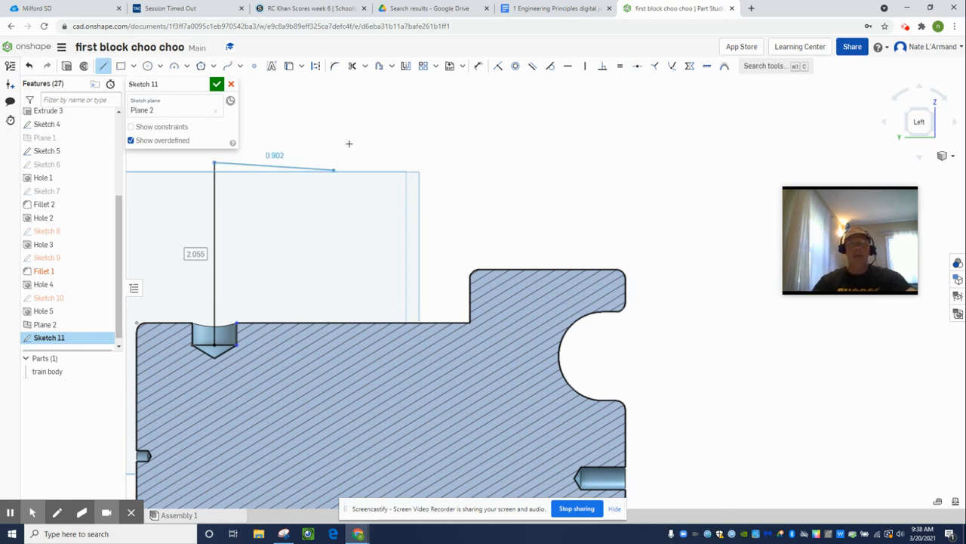
{"action": "key", "text": "Escape"}
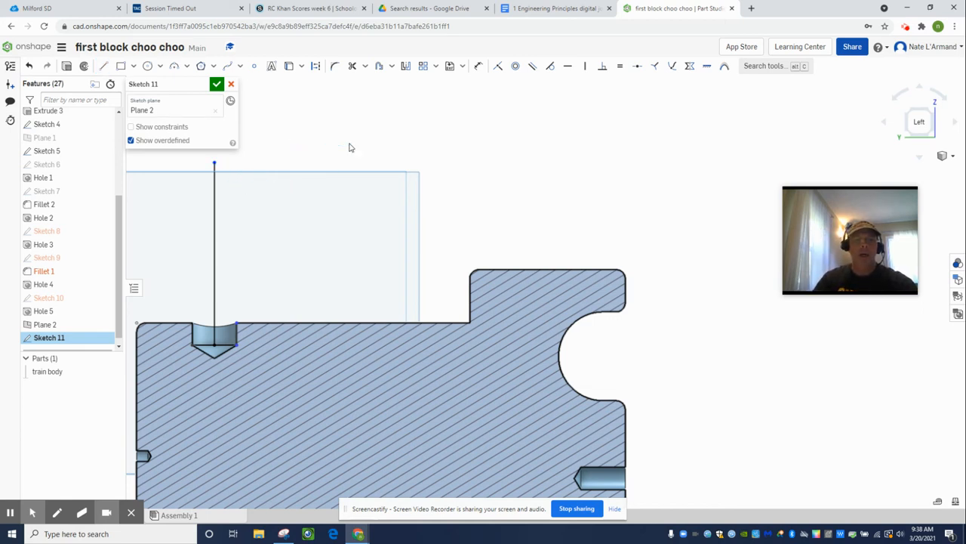
{"action": "left_click", "coordinate": [215, 223]}
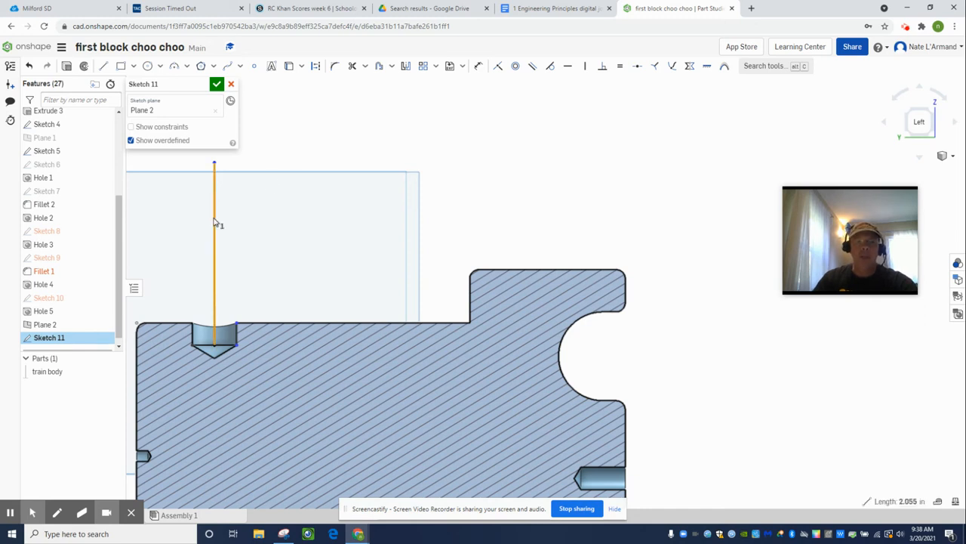
{"action": "key", "text": "q"}
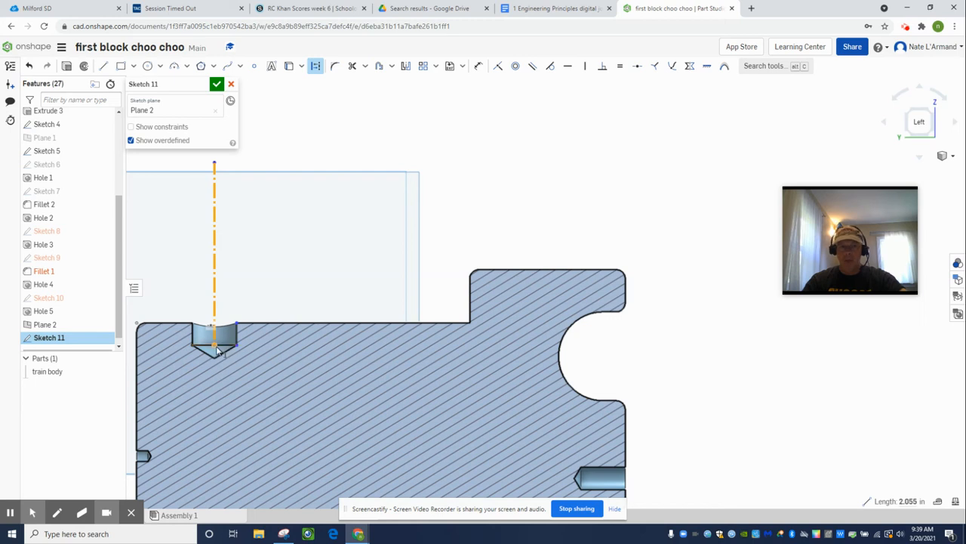
{"action": "scroll", "coordinate": [216, 348], "scroll_direction": "down", "scroll_amount": 3}
{"action": "scroll", "coordinate": [217, 348], "scroll_direction": "up", "scroll_amount": 10}
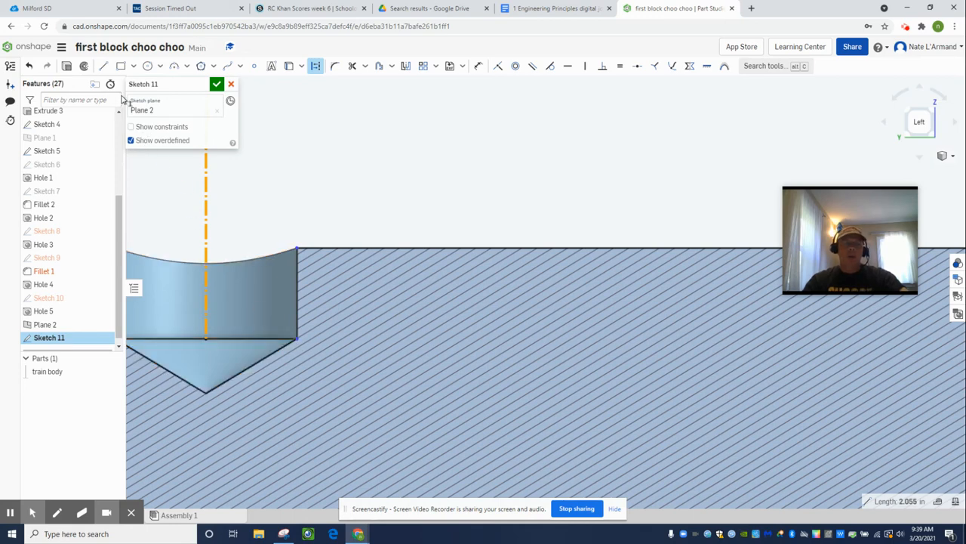
{"action": "left_click", "coordinate": [103, 66]}
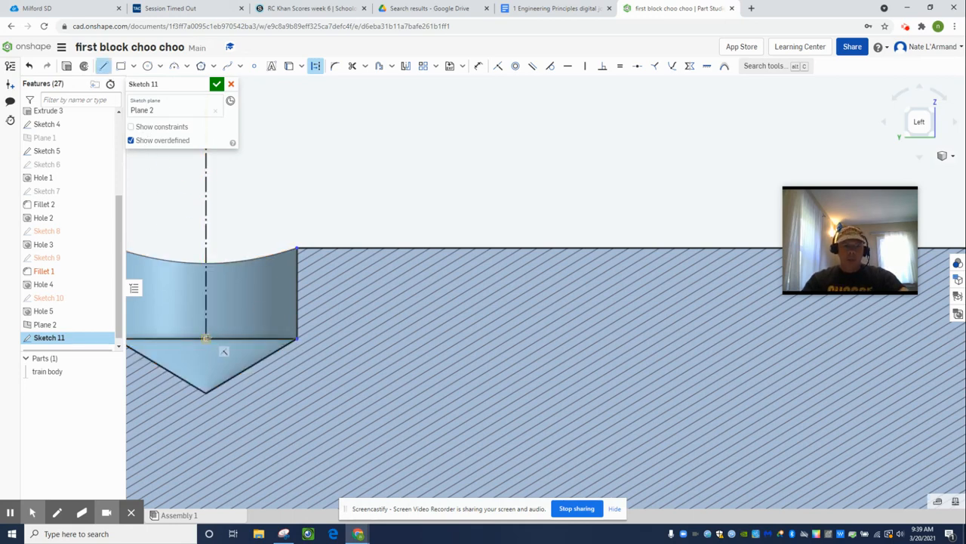
{"action": "left_click", "coordinate": [205, 337]}
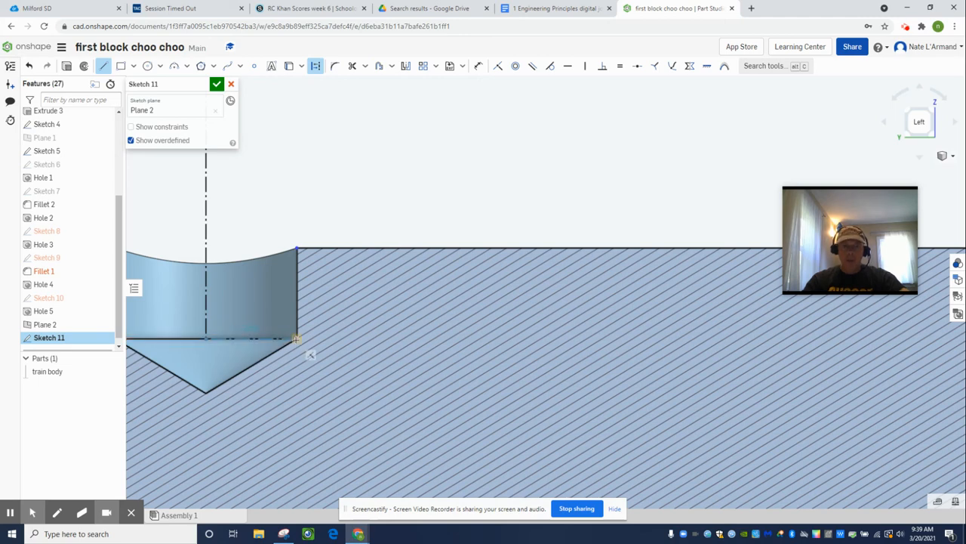
{"action": "left_click", "coordinate": [297, 339]}
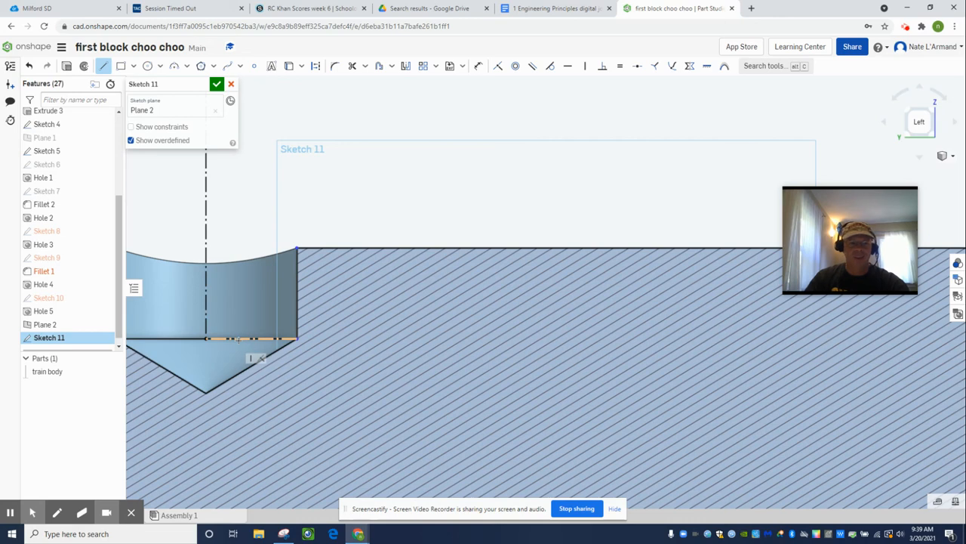
{"action": "key", "text": "d"}
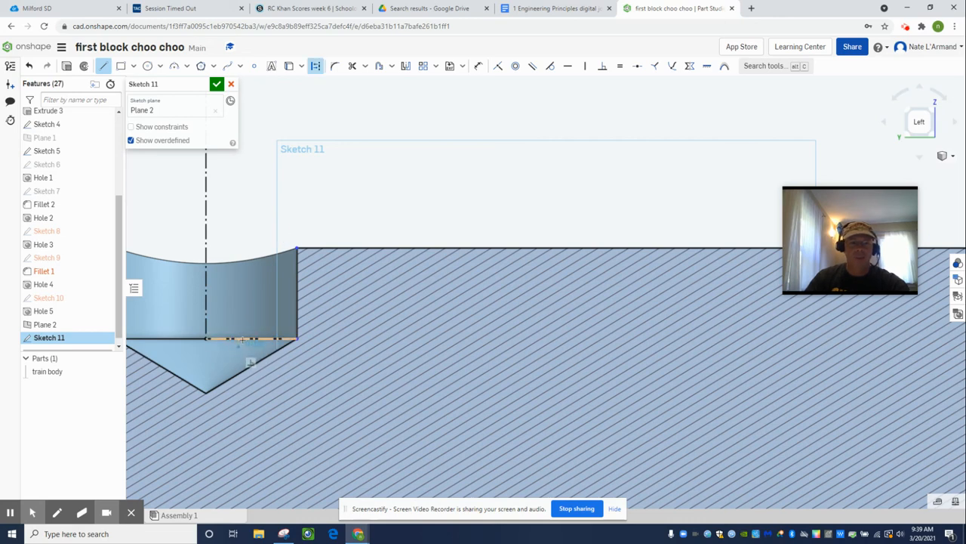
{"action": "left_click", "coordinate": [297, 248]}
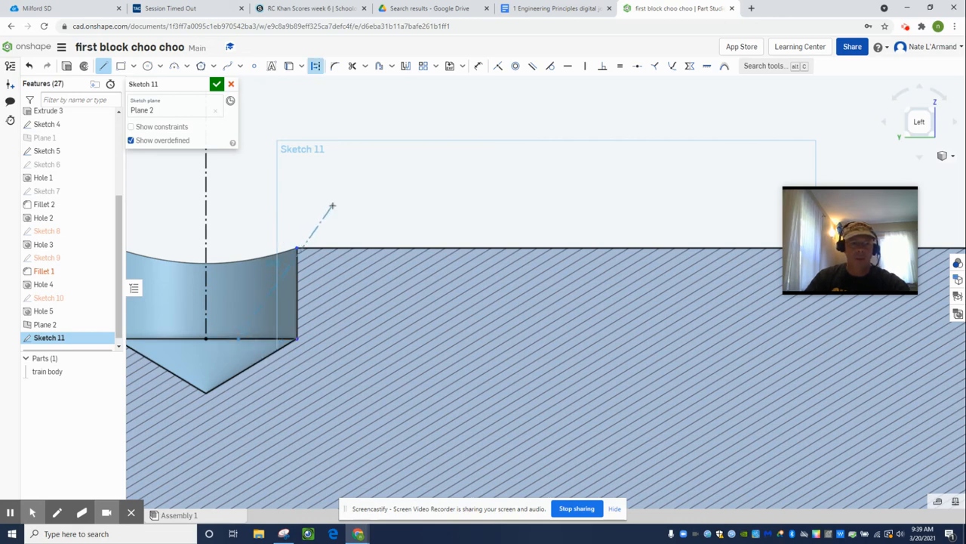
{"action": "key", "text": "Escape"}
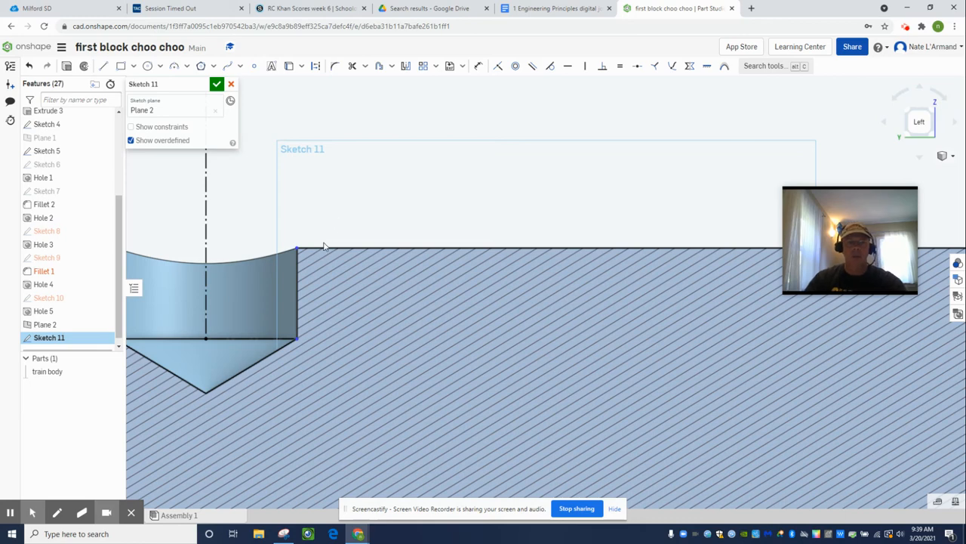
Draw solid lines along the hole's cab-side wall and along its flat bottom from the centreline to that wall.
{"action": "left_click", "coordinate": [104, 66]}
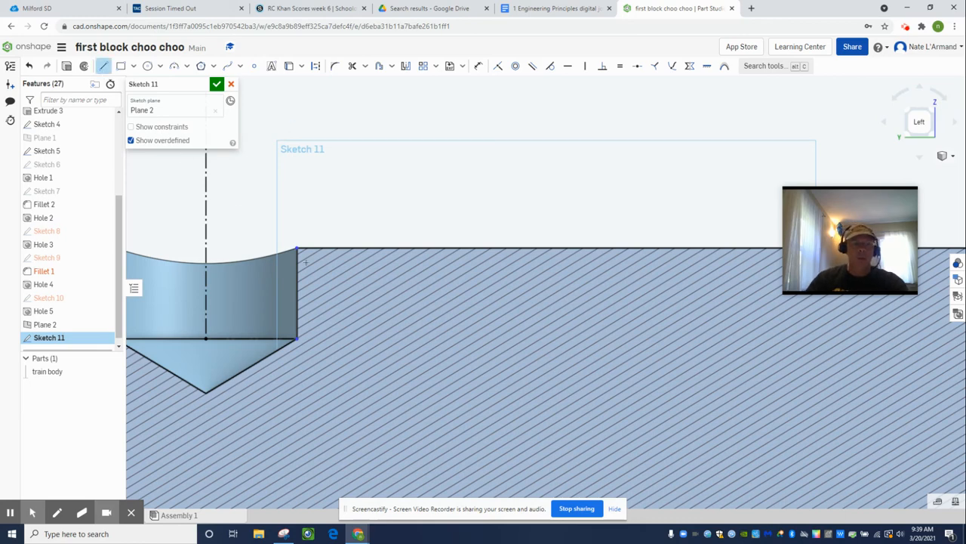
{"action": "left_click", "coordinate": [297, 338]}
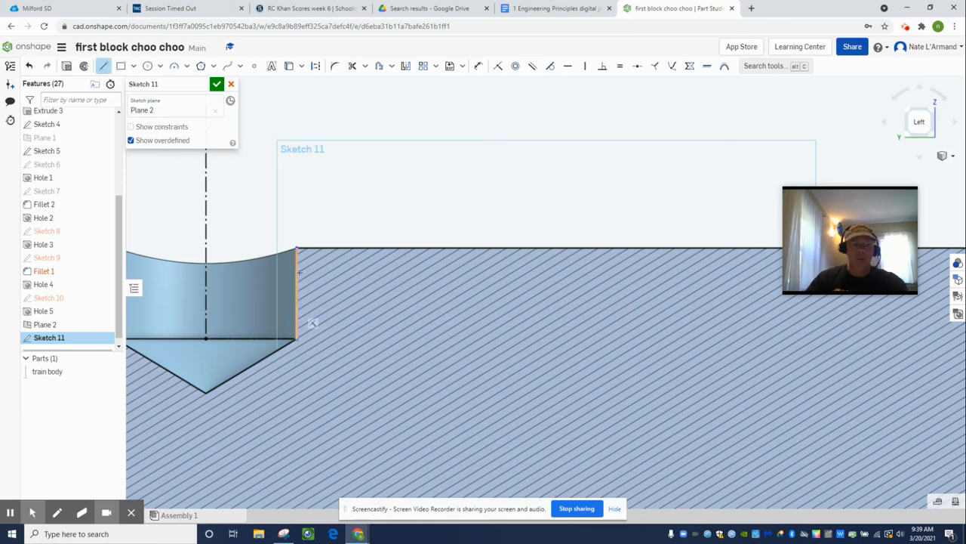
{"action": "left_click", "coordinate": [296, 248]}
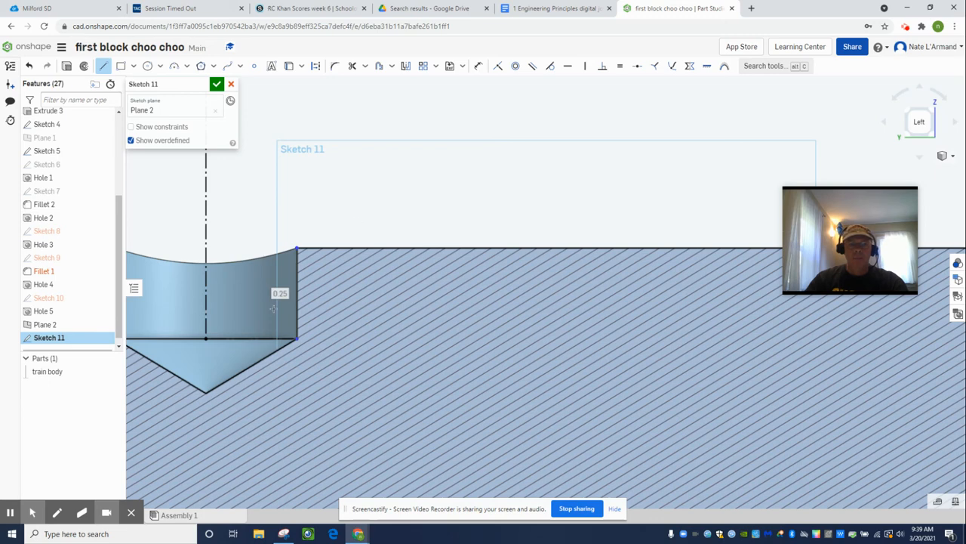
{"action": "left_click", "coordinate": [206, 337]}
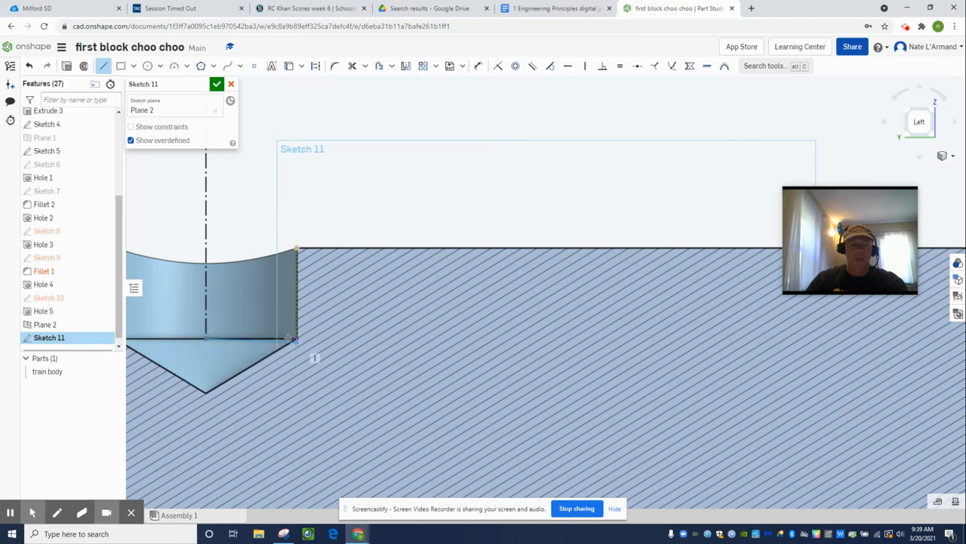
{"action": "left_click", "coordinate": [296, 338]}
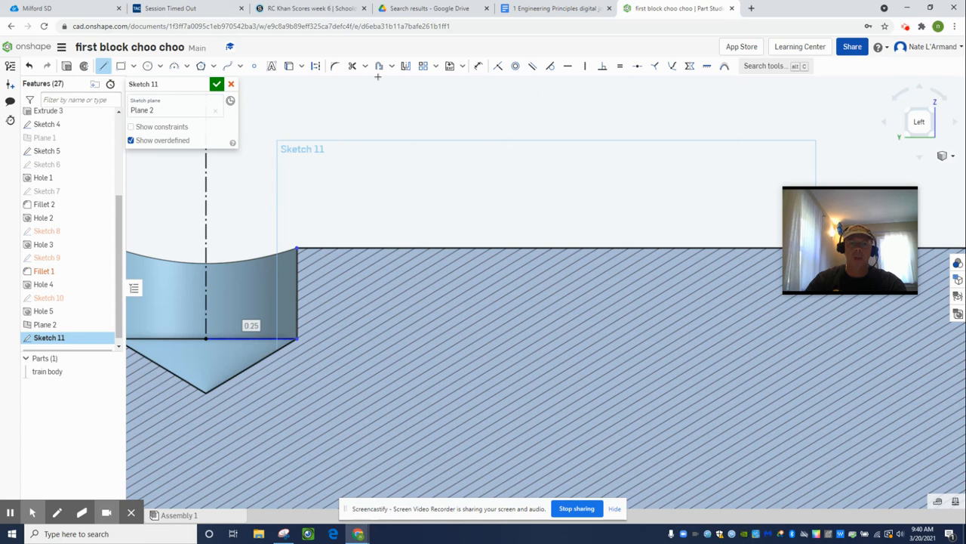
{"action": "key", "text": "Escape"}
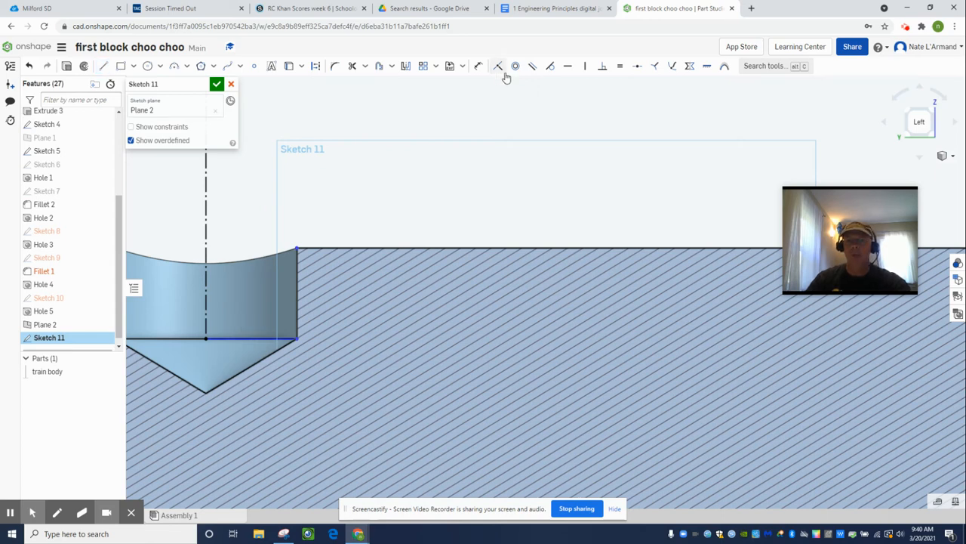
Dimension the profile's horizontal bottom line and the vertical line along the hole's wall.
{"action": "left_click", "coordinate": [478, 66]}
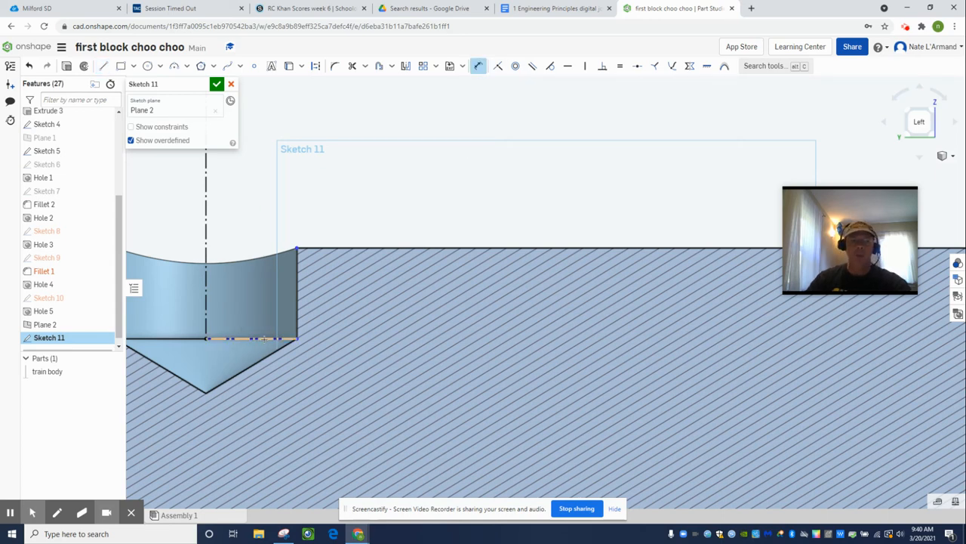
{"action": "left_click", "coordinate": [257, 339]}
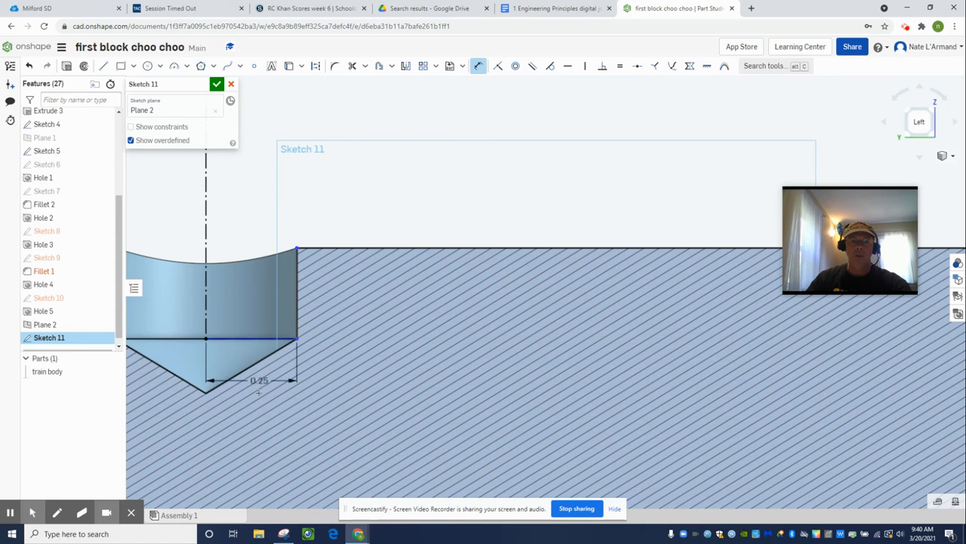
{"action": "left_click", "coordinate": [294, 418]}
{"action": "key", "text": "Return"}
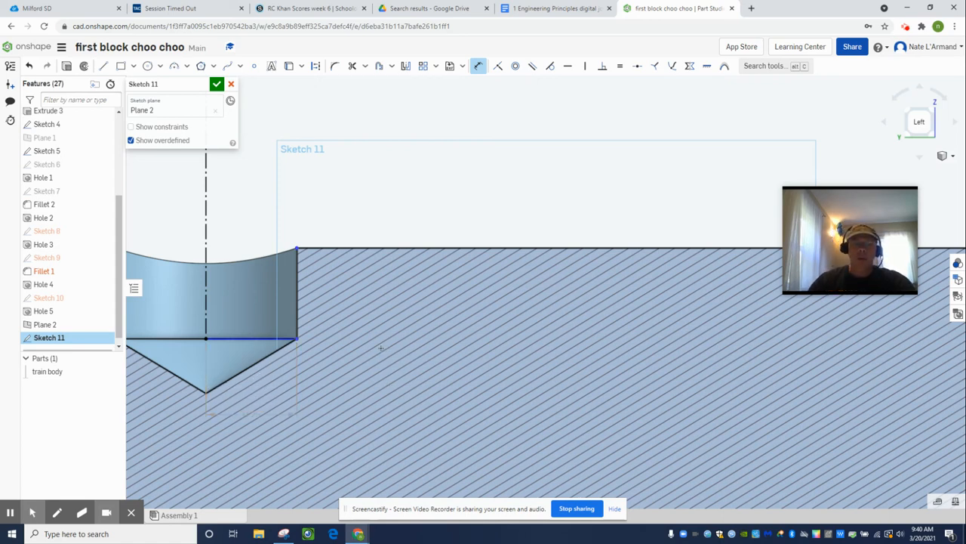
{"action": "left_click", "coordinate": [297, 286]}
{"action": "left_click", "coordinate": [346, 296]}
{"action": "key", "text": "Return"}
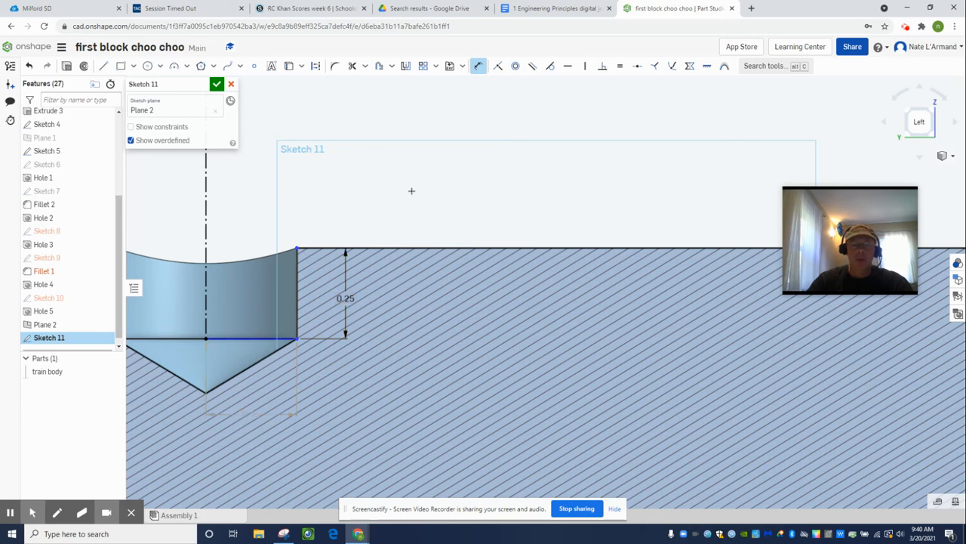
{"action": "middle_click_drag", "start_coordinate": [411, 191], "coordinate": [407, 308]}
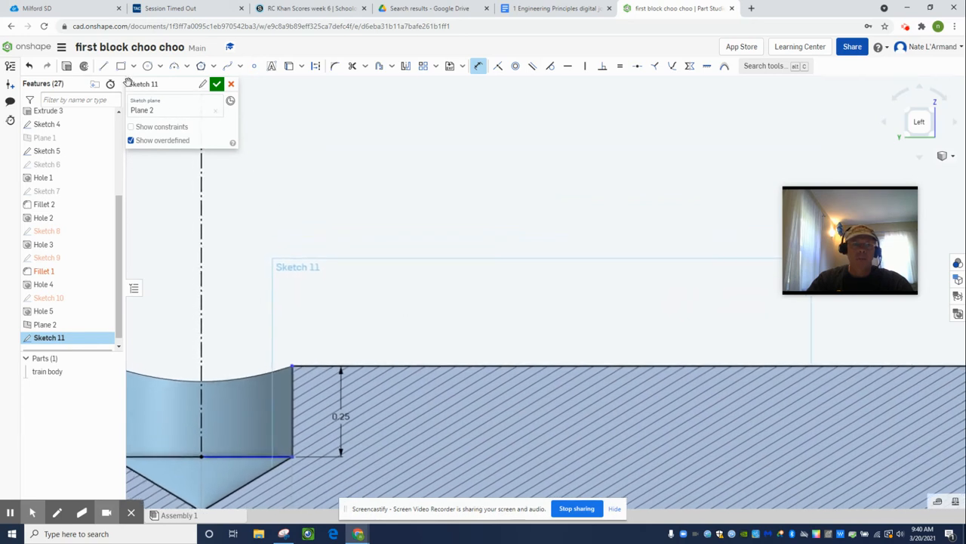
{"action": "left_click", "coordinate": [103, 65]}
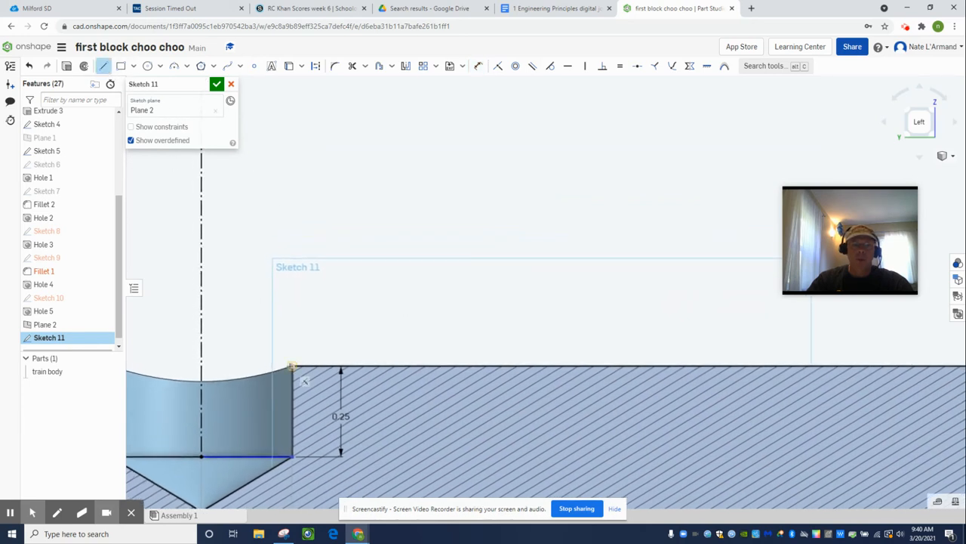
{"action": "left_click_drag", "start_coordinate": [292, 368], "coordinate": [300, 352]}
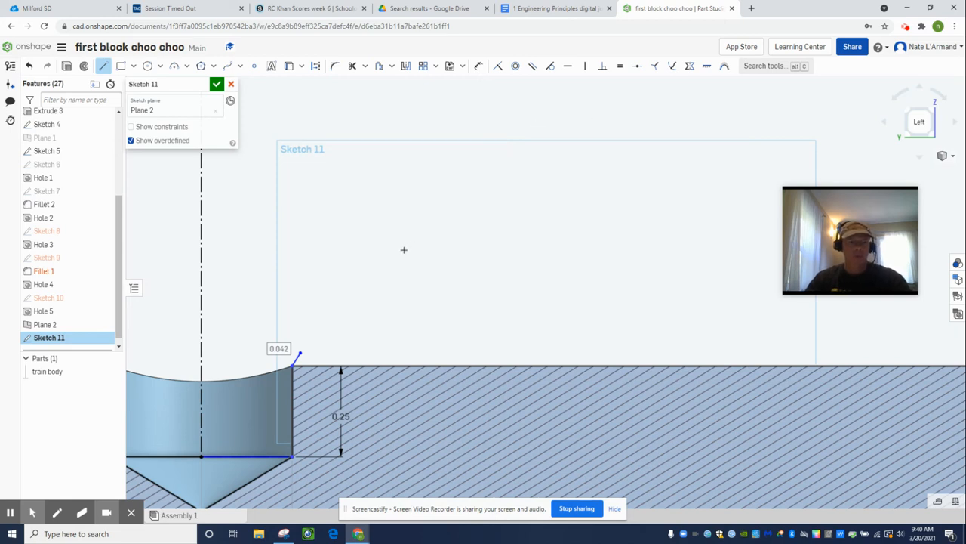
{"action": "key", "text": "ctrl+z"}
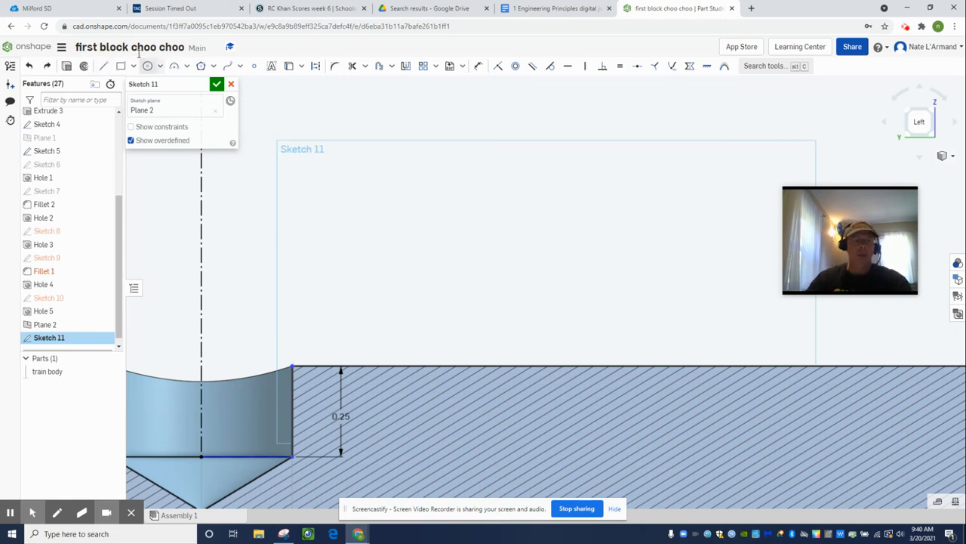
Draw the stack's outer outline from the hole wall's upper corner: about 0.83 in flaring out, 0.26 in sloping inward, and a 0.15 in horizontal rim.
{"action": "left_click", "coordinate": [103, 66]}
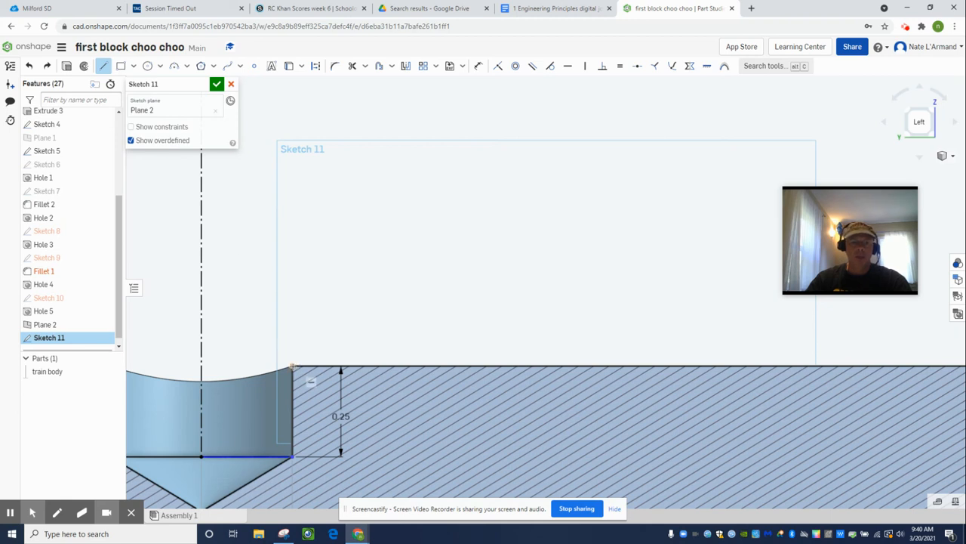
{"action": "mouse_move", "coordinate": [292, 368]}
{"action": "left_mouse_down"}
{"action": "mouse_move", "coordinate": [326, 281]}
{"action": "mouse_move", "coordinate": [455, 144]}
{"action": "mouse_move", "coordinate": [457, 112]}
{"action": "left_mouse_up"}
{"action": "middle_click_drag", "start_coordinate": [457, 112], "coordinate": [434, 210]}
{"action": "left_click_drag", "start_coordinate": [388, 132], "coordinate": [391, 128]}
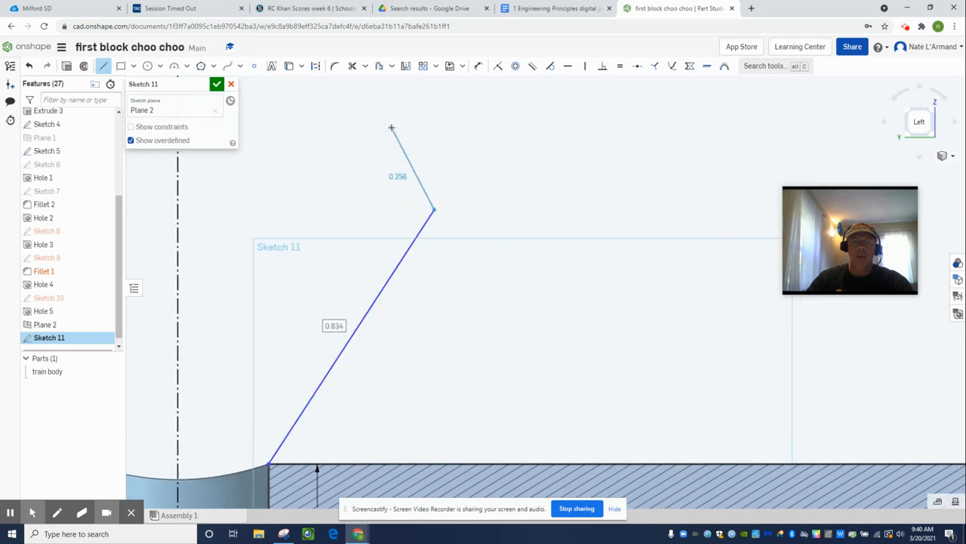
{"action": "left_click", "coordinate": [391, 128]}
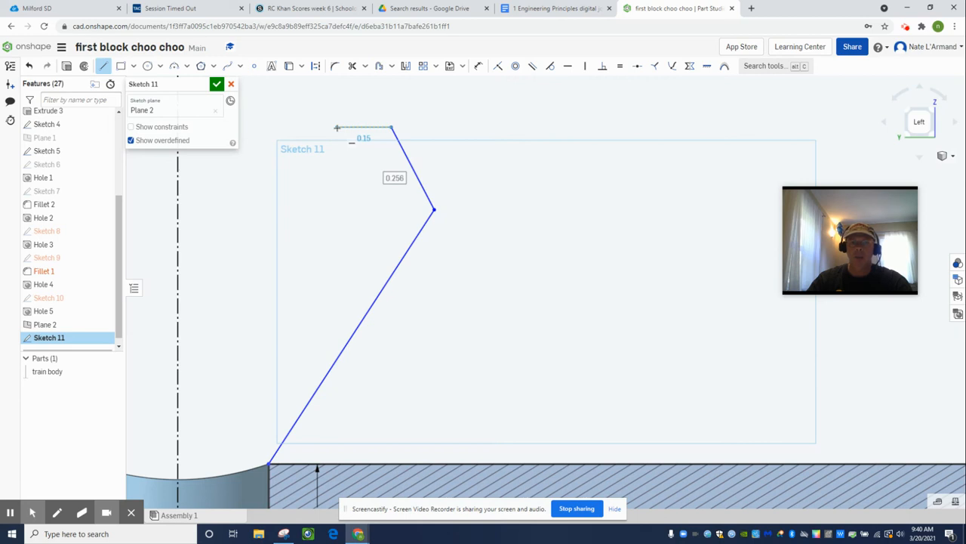
{"action": "left_click", "coordinate": [336, 128]}
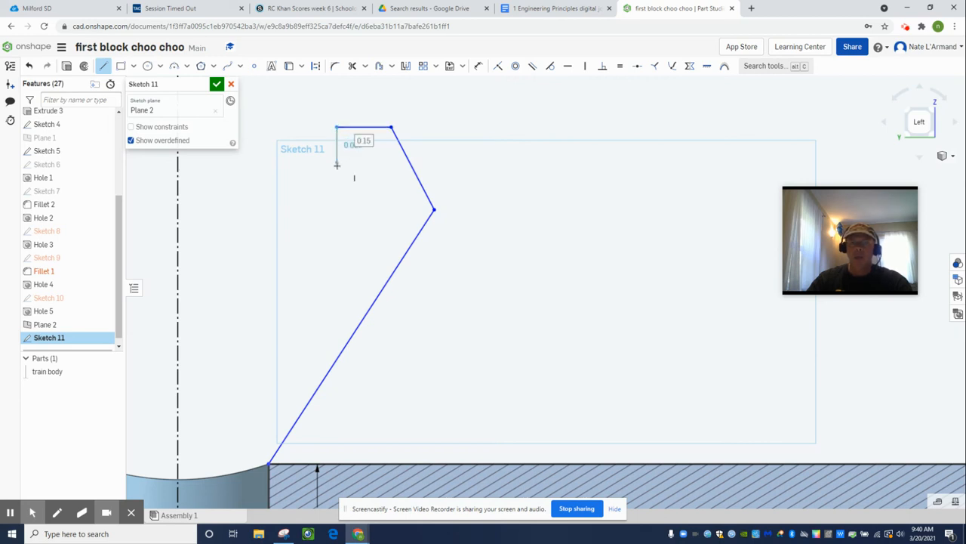
Continue the profile with a stepped bore, about 0.11 in down, 0.28 in inward, 0.82 in down, 0.15 in to the centreline, and down about 0.24 in.
{"action": "left_click", "coordinate": [337, 165]}
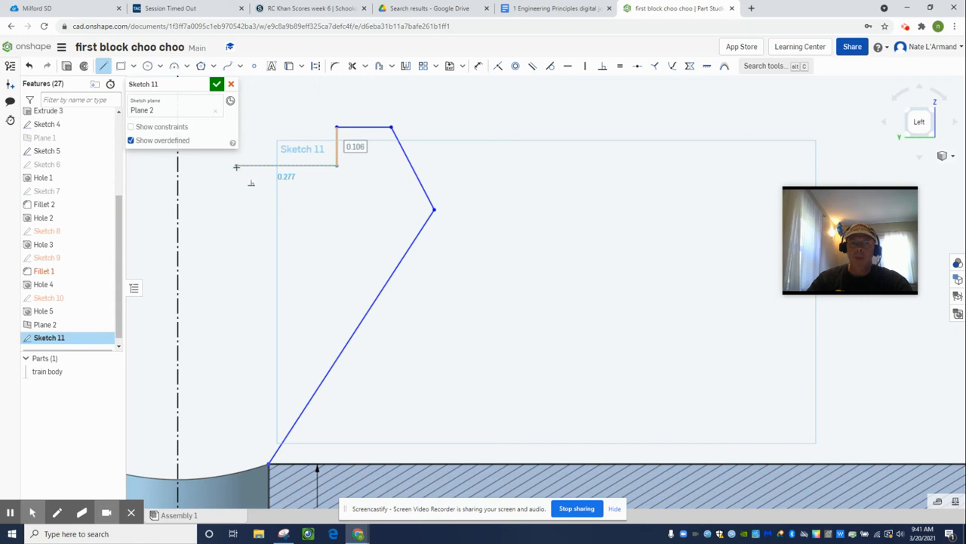
{"action": "left_click", "coordinate": [236, 165]}
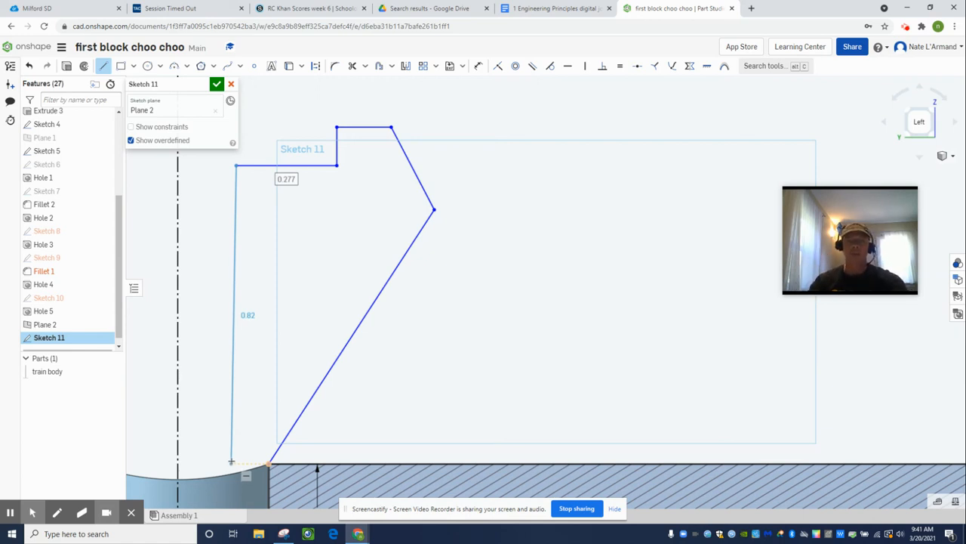
{"action": "left_click", "coordinate": [231, 462]}
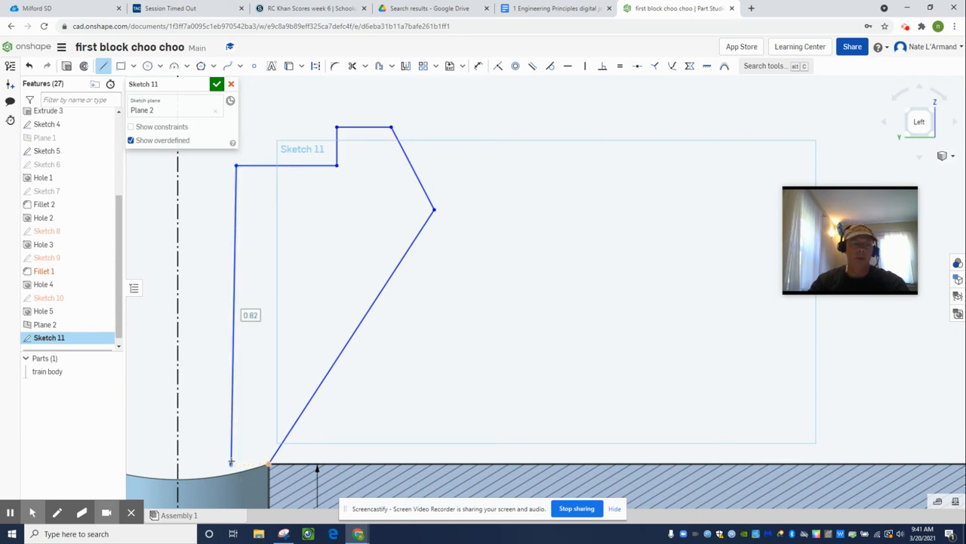
{"action": "left_click", "coordinate": [176, 464]}
{"action": "scroll", "coordinate": [176, 464], "scroll_direction": "down", "scroll_amount": 1}
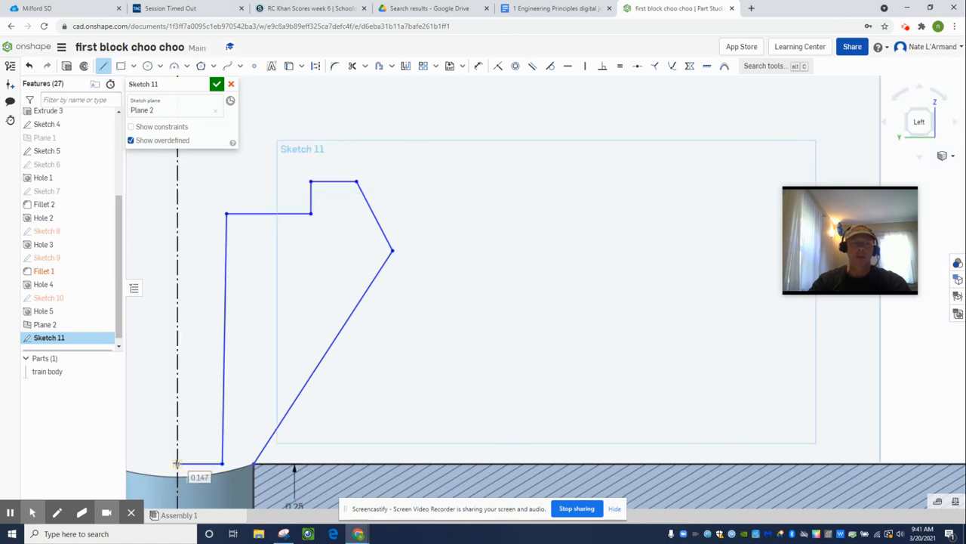
{"action": "middle_click_drag", "start_coordinate": [178, 393], "coordinate": [182, 186]}
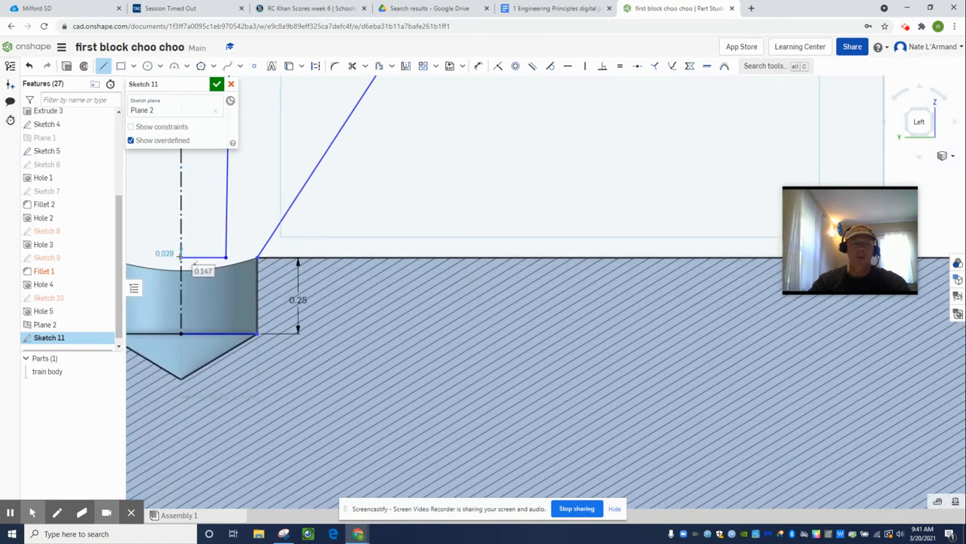
{"action": "left_click", "coordinate": [180, 332]}
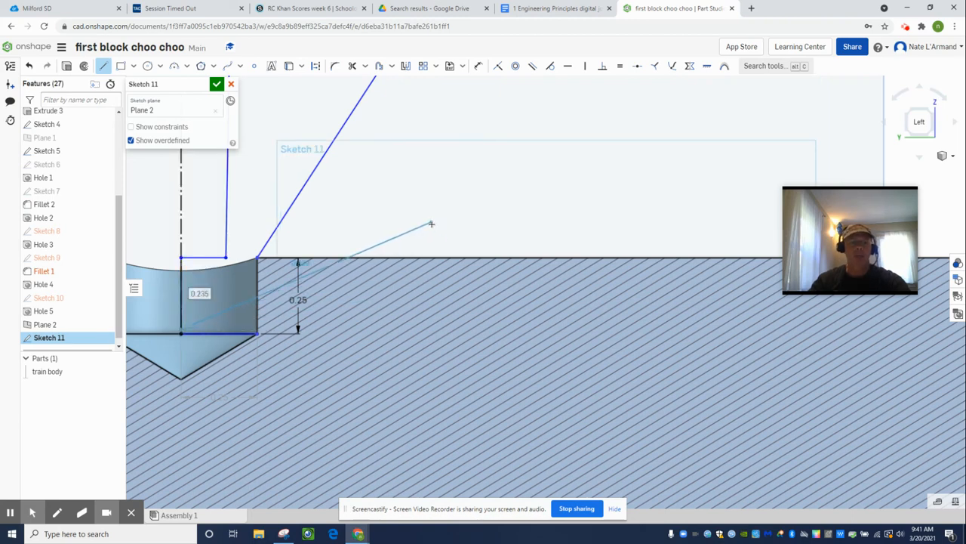
{"action": "key", "text": "Escape"}
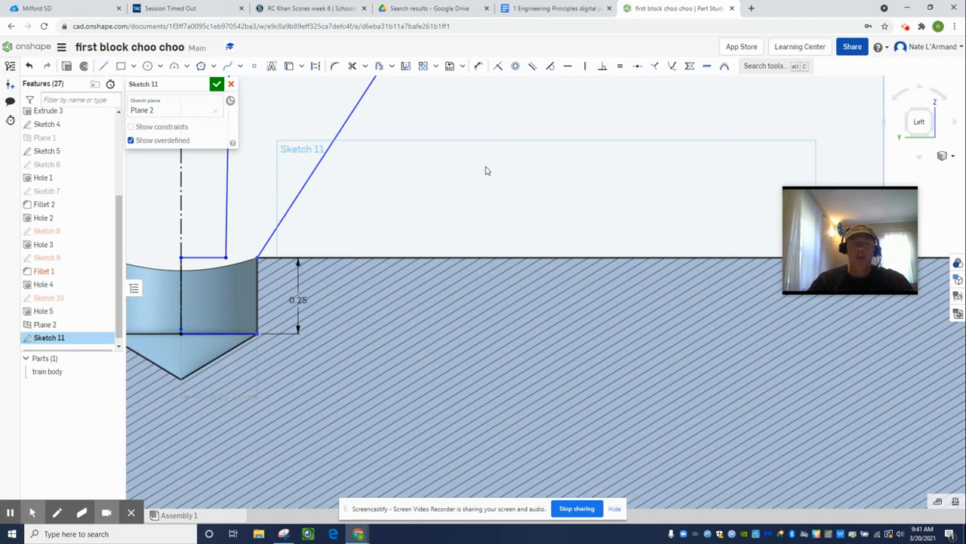
Consult the section drawing, dimension the profile's widest corner 0.625 in from the centreline, and place that dimension above the profile.
{"action": "scroll", "coordinate": [464, 227], "scroll_direction": "up", "scroll_amount": 3}
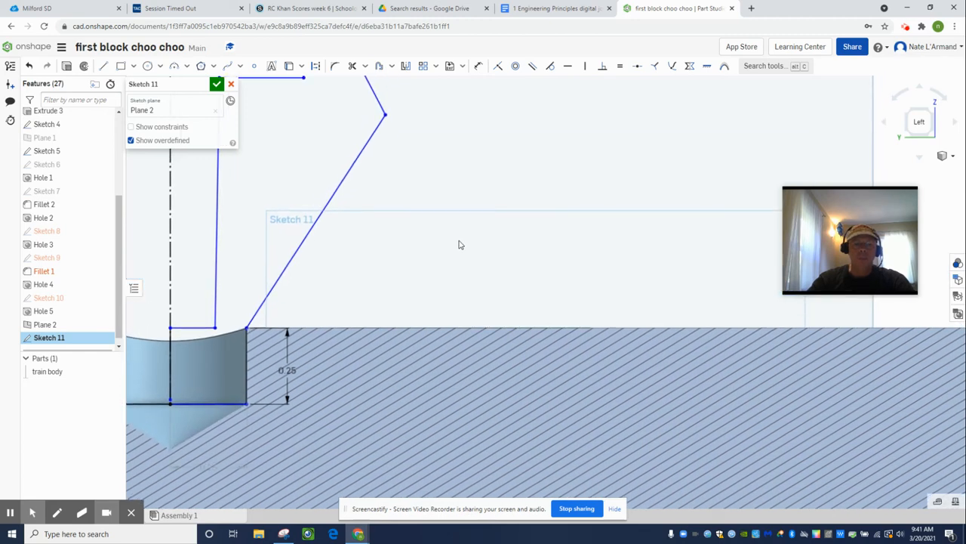
{"action": "scroll", "coordinate": [461, 242], "scroll_direction": "down", "scroll_amount": 3}
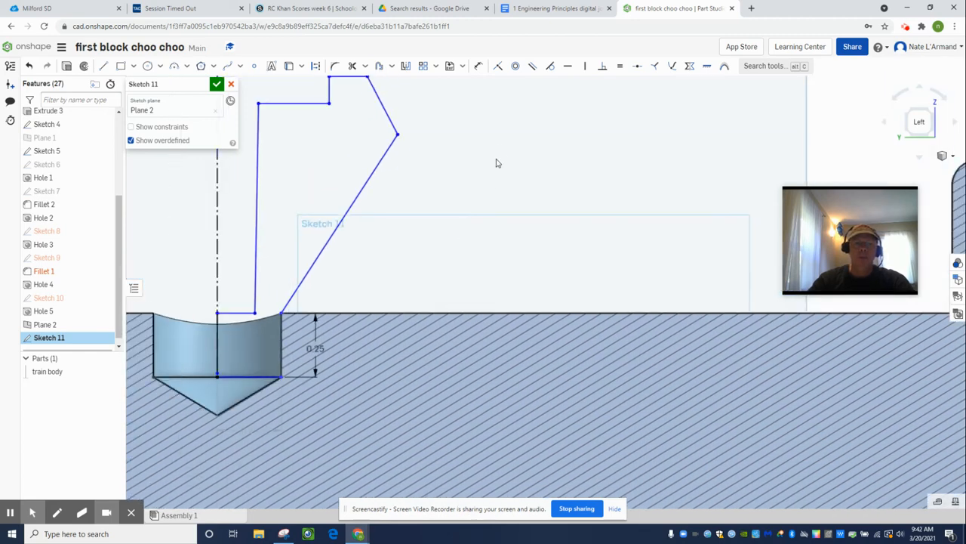
{"action": "scroll", "coordinate": [507, 174], "scroll_direction": "up", "scroll_amount": 2}
{"action": "middle_click_drag", "start_coordinate": [510, 209], "coordinate": [569, 201]}
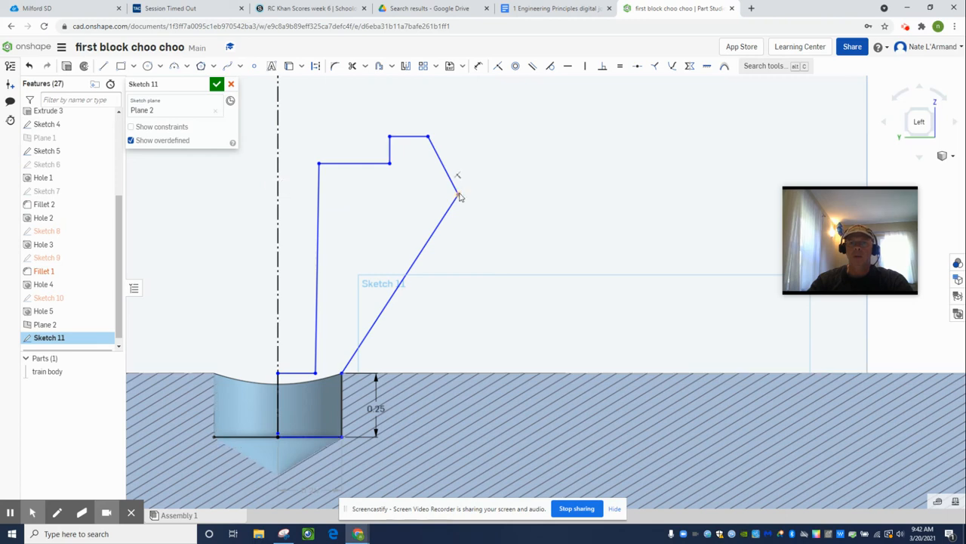
{"action": "left_click", "coordinate": [555, 8]}
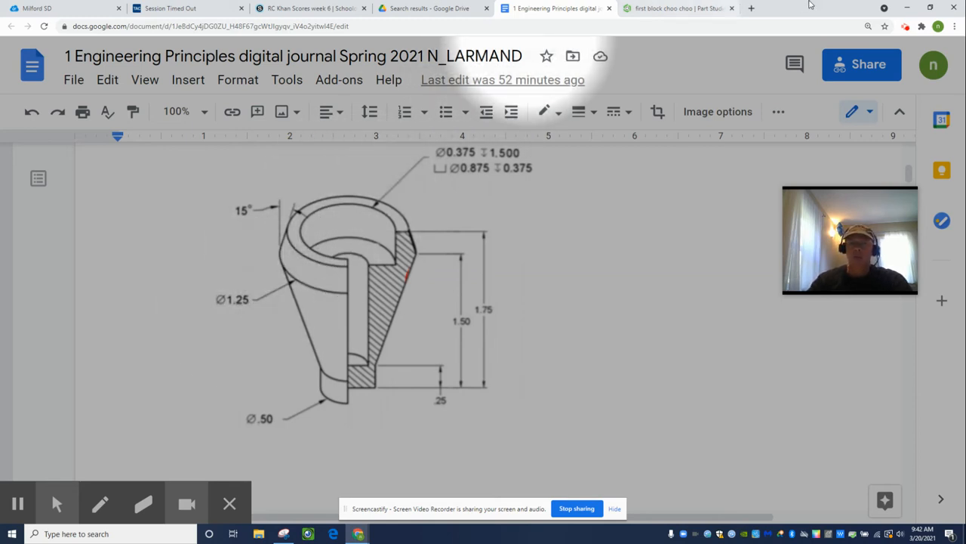
{"action": "left_click", "coordinate": [699, 10]}
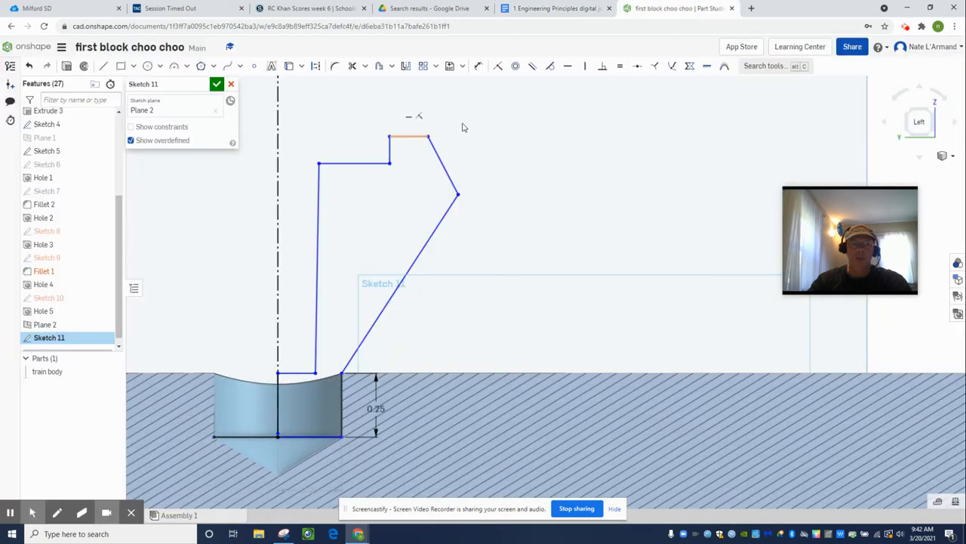
{"action": "left_click", "coordinate": [479, 67]}
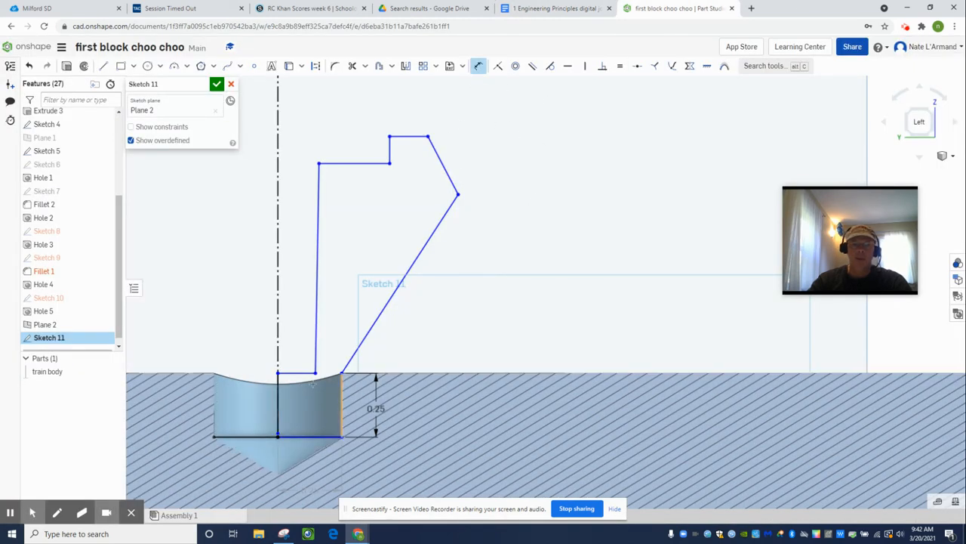
{"action": "left_click", "coordinate": [278, 274]}
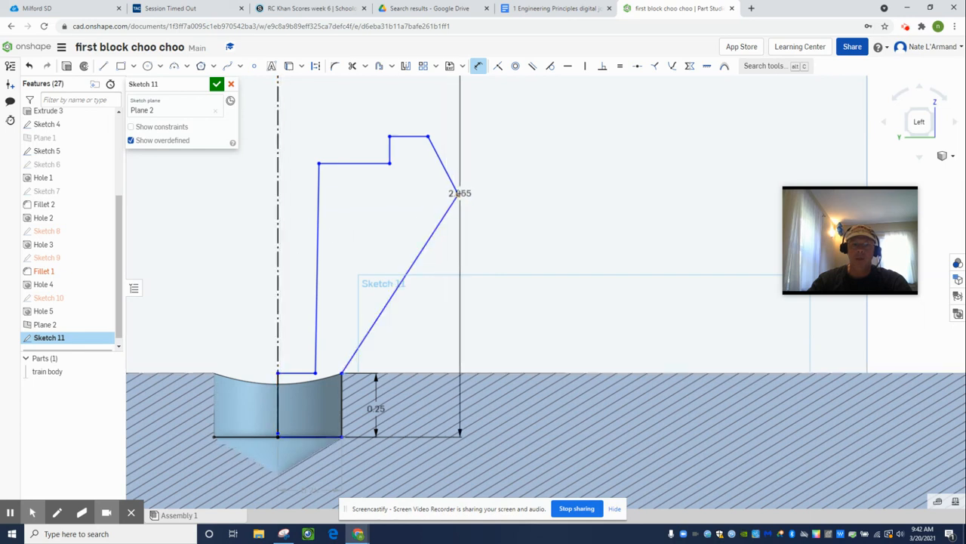
{"action": "left_click", "coordinate": [458, 195]}
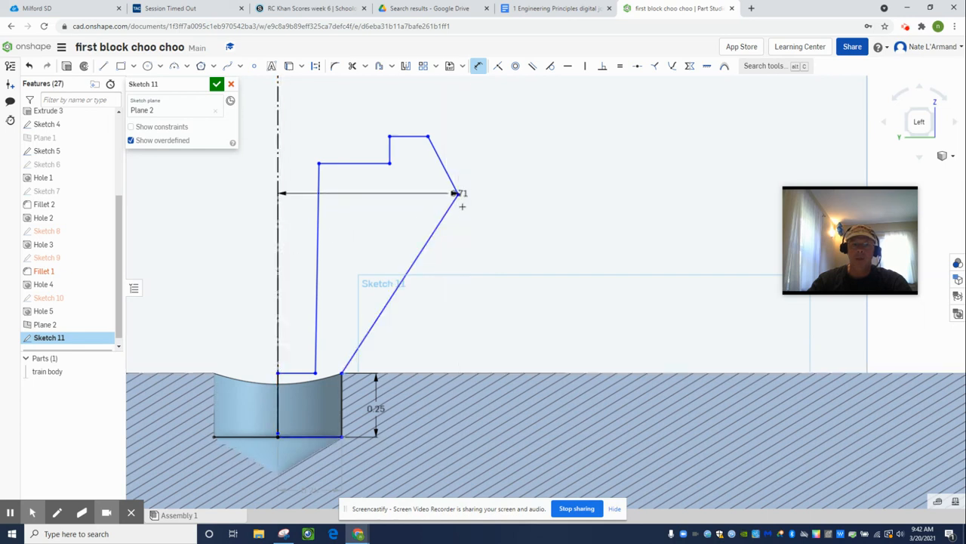
{"action": "left_click", "coordinate": [536, 218]}
{"action": "type", "text": "1.35"}
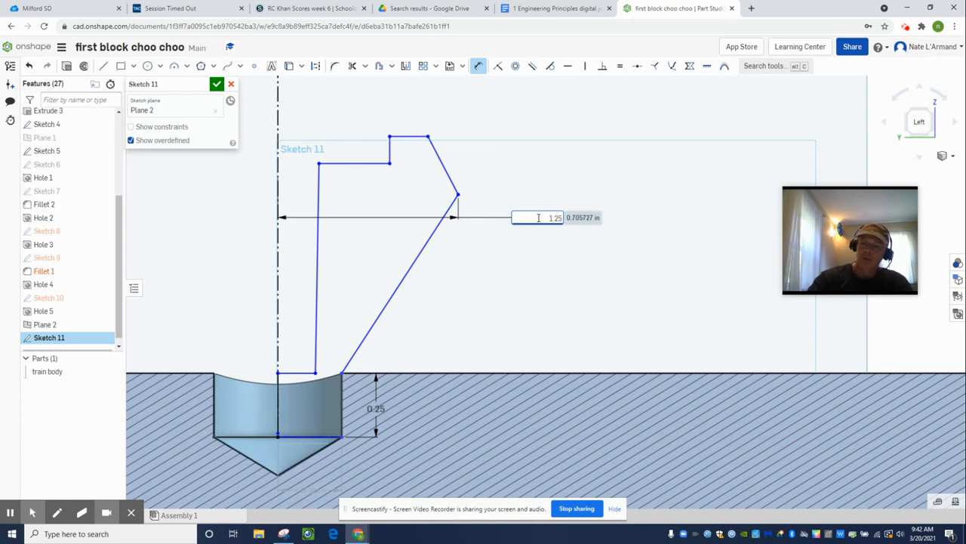
{"action": "key", "text": "Return"}
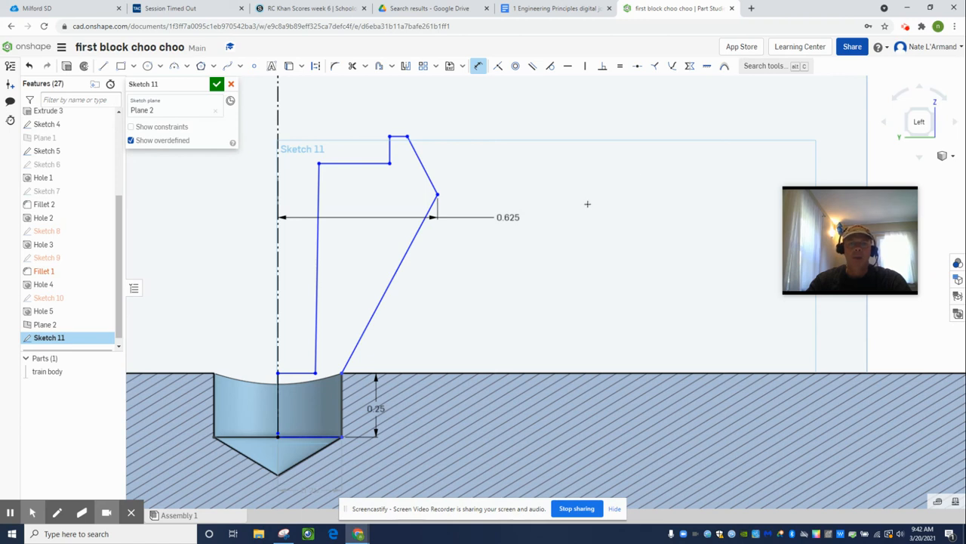
{"action": "left_click_drag", "start_coordinate": [505, 216], "coordinate": [509, 87]}
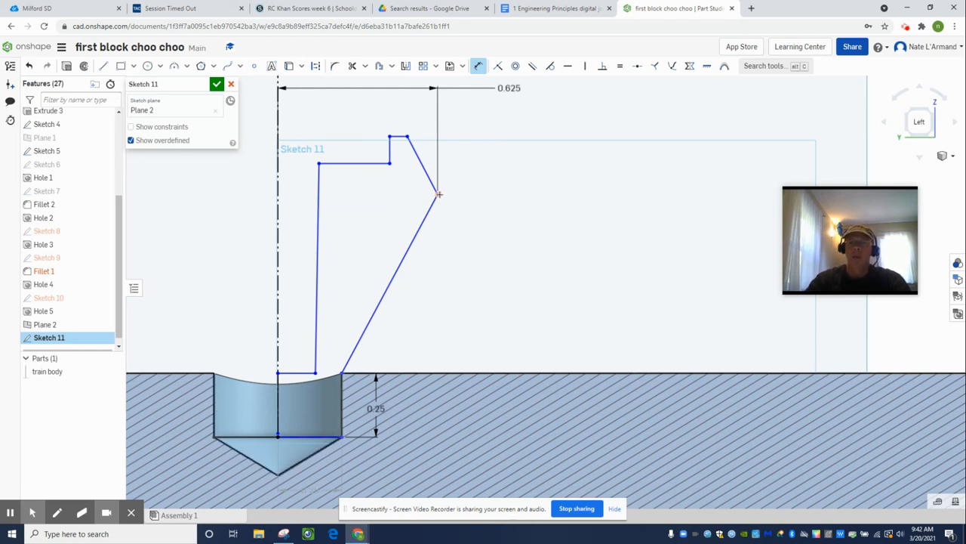
Recheck the heights in the section drawing and dimension the widest corner 1.5 in above the profile's bottom line.
{"action": "left_click", "coordinate": [555, 9]}
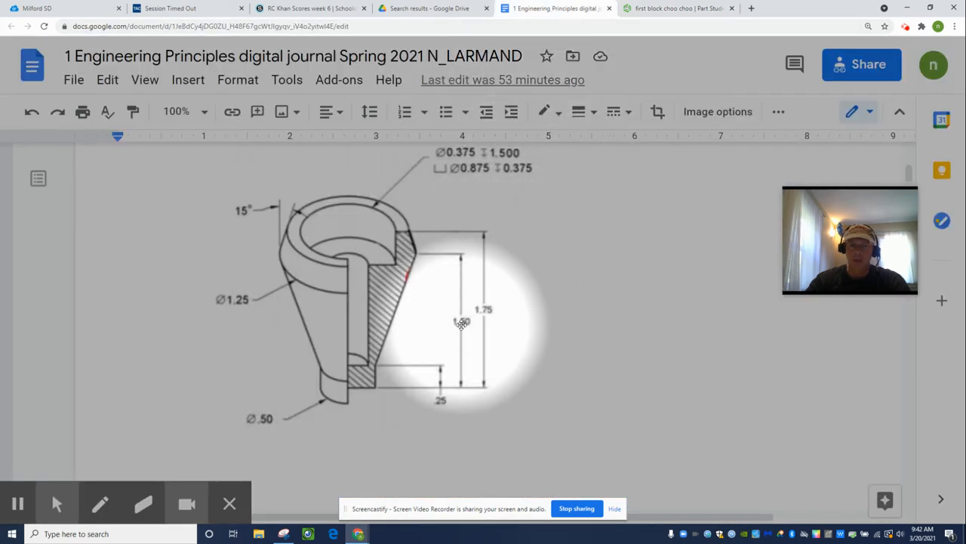
{"action": "left_click", "coordinate": [670, 7]}
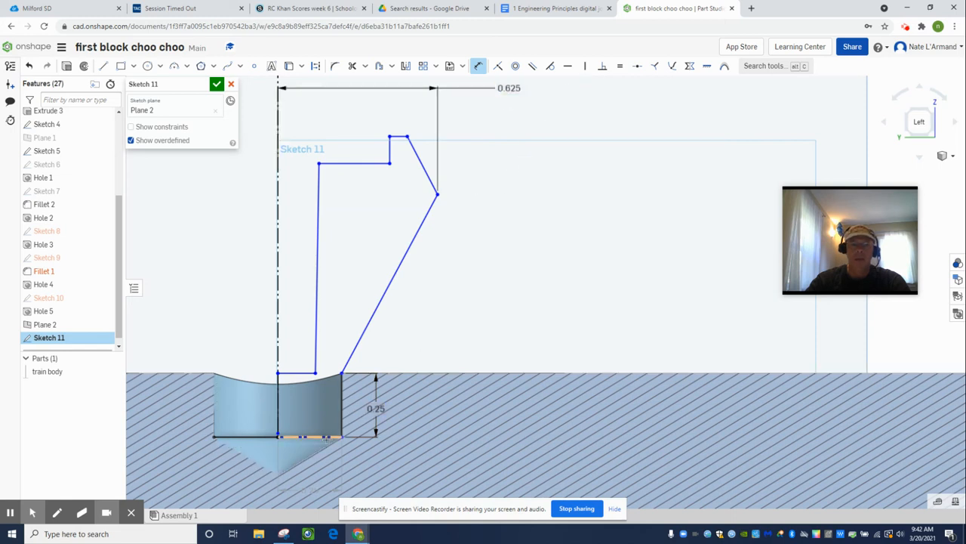
{"action": "left_click", "coordinate": [302, 436]}
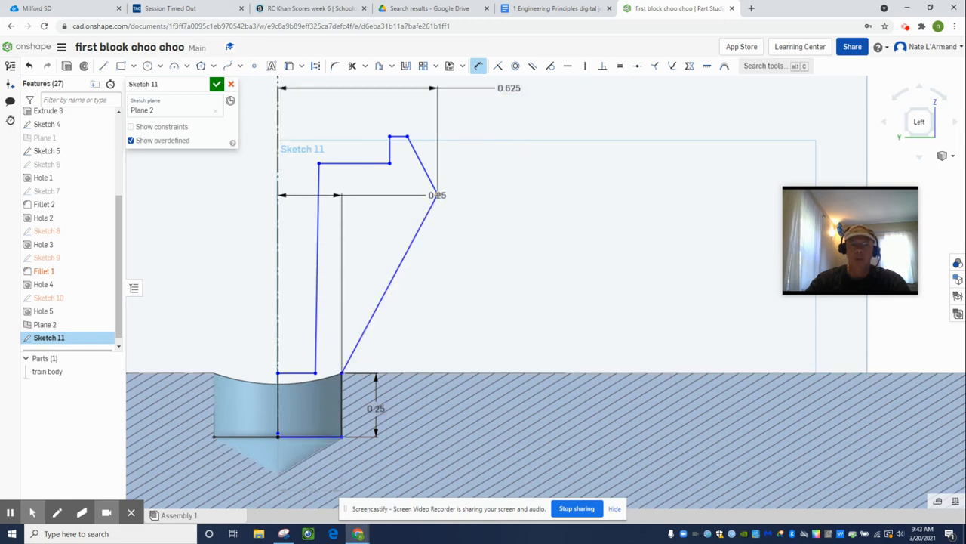
{"action": "left_click", "coordinate": [436, 195]}
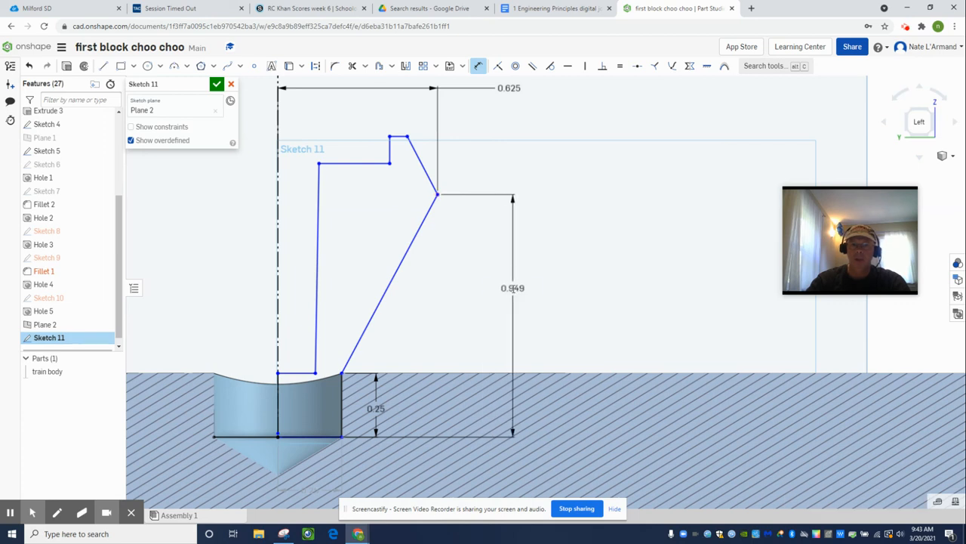
{"action": "left_click", "coordinate": [513, 287]}
{"action": "type", "text": "1.5"}
{"action": "key", "text": "Return"}
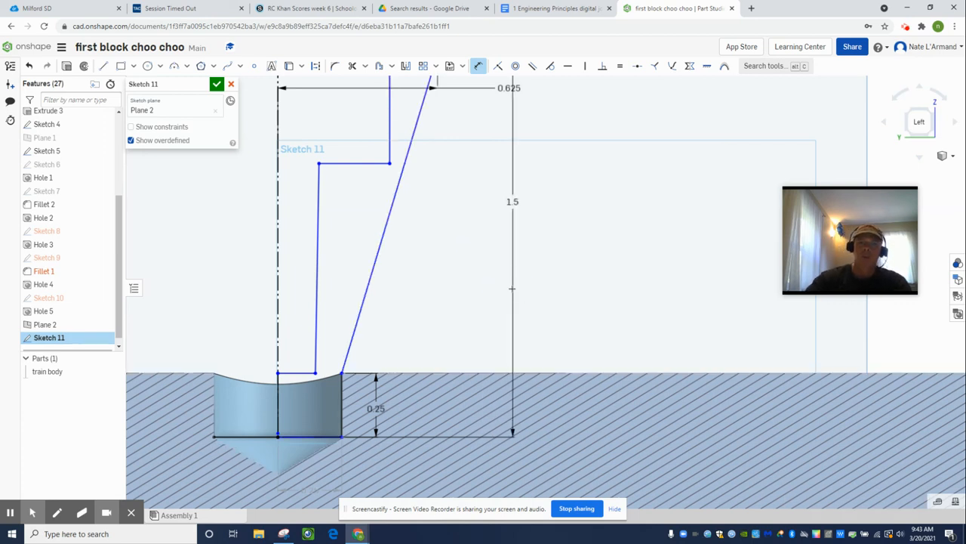
Dimension the stack's overall height from the profile's bottom line to the rim line as 1.75 in.
{"action": "mouse_move", "coordinate": [584, 214]}
{"action": "middle_mouse_down"}
{"action": "mouse_move", "coordinate": [576, 317]}
{"action": "mouse_move", "coordinate": [581, 289]}
{"action": "middle_mouse_up"}
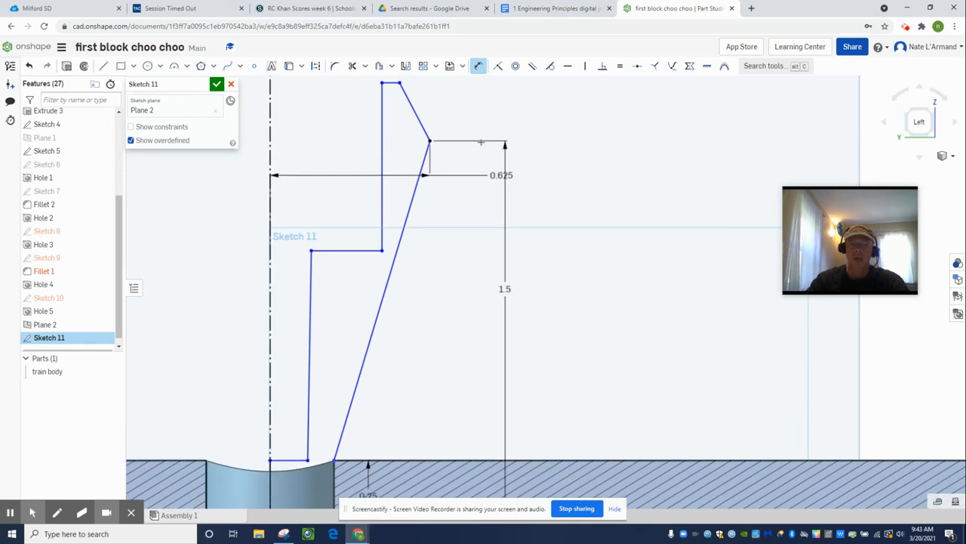
{"action": "left_click", "coordinate": [391, 83]}
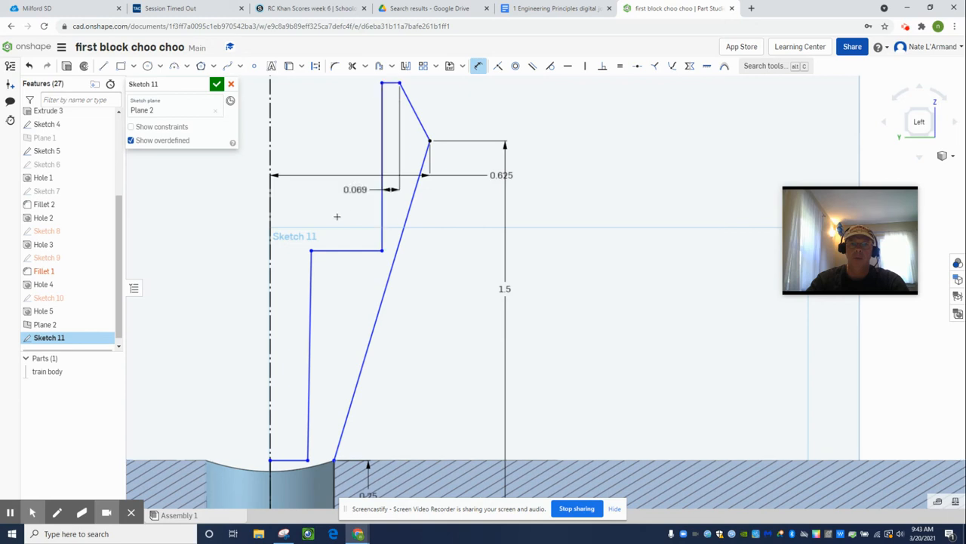
{"action": "scroll", "coordinate": [324, 313], "scroll_direction": "down", "scroll_amount": 3}
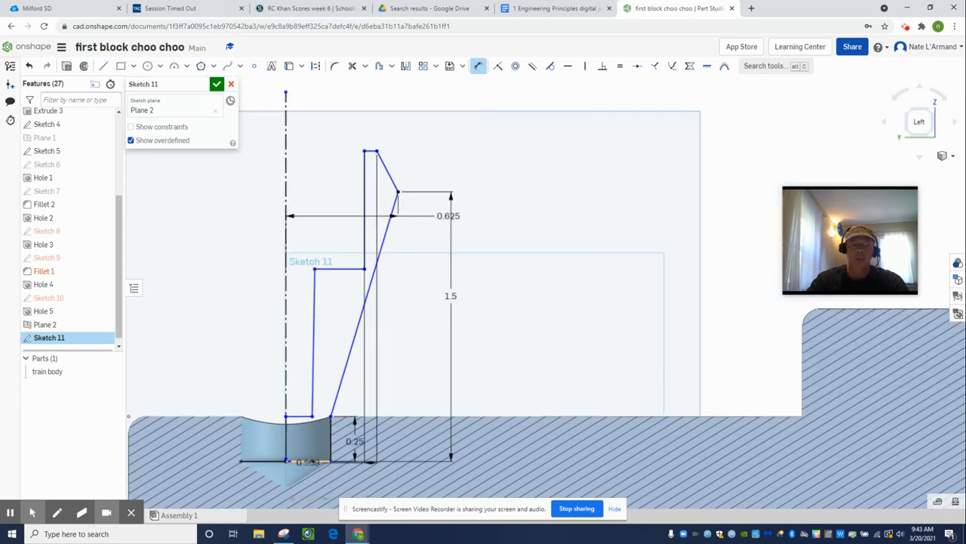
{"action": "left_click", "coordinate": [305, 461]}
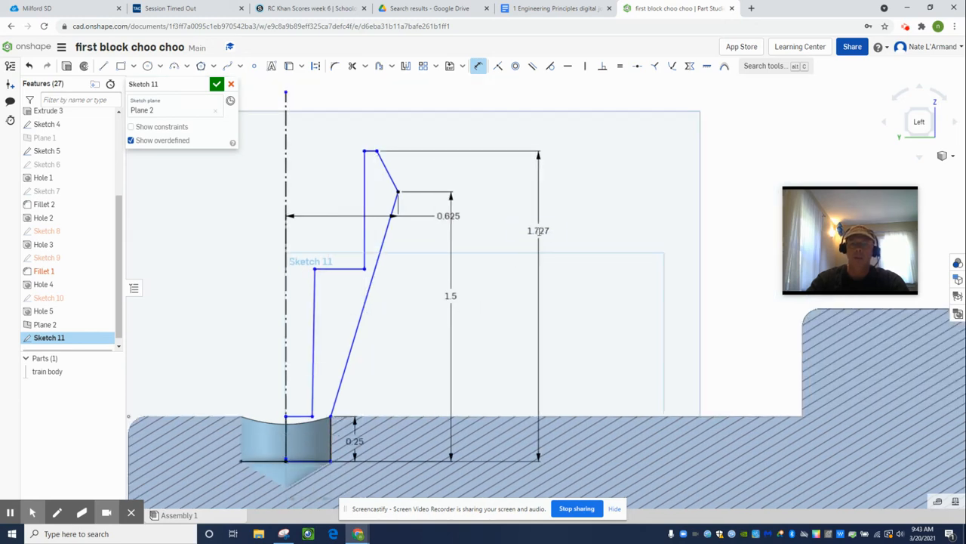
{"action": "left_click", "coordinate": [539, 231]}
{"action": "type", "text": "1.75"}
{"action": "key", "text": "Return"}
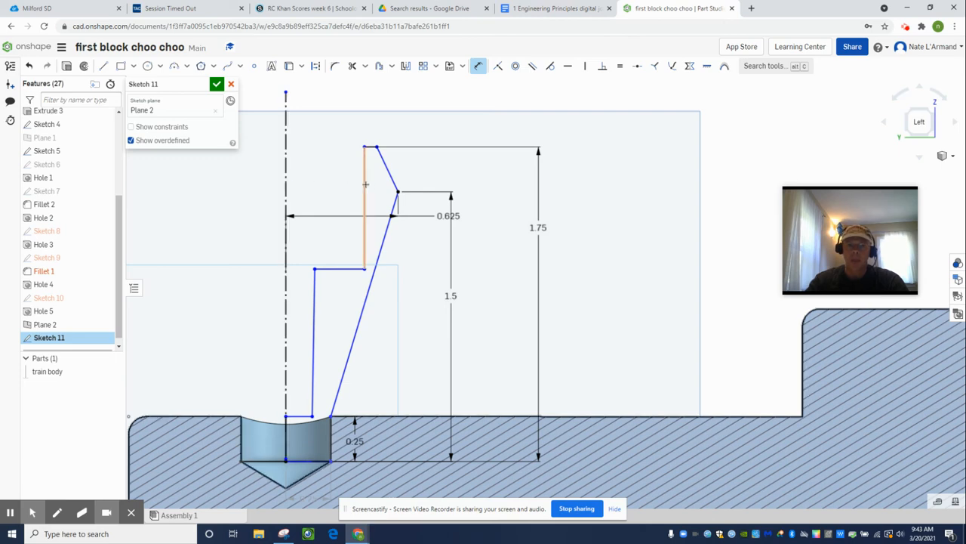
Check the counterbore diameter in the section drawing and dimension the profile's upper bore wall .875/2 in from the centreline.
{"action": "left_click", "coordinate": [557, 8]}
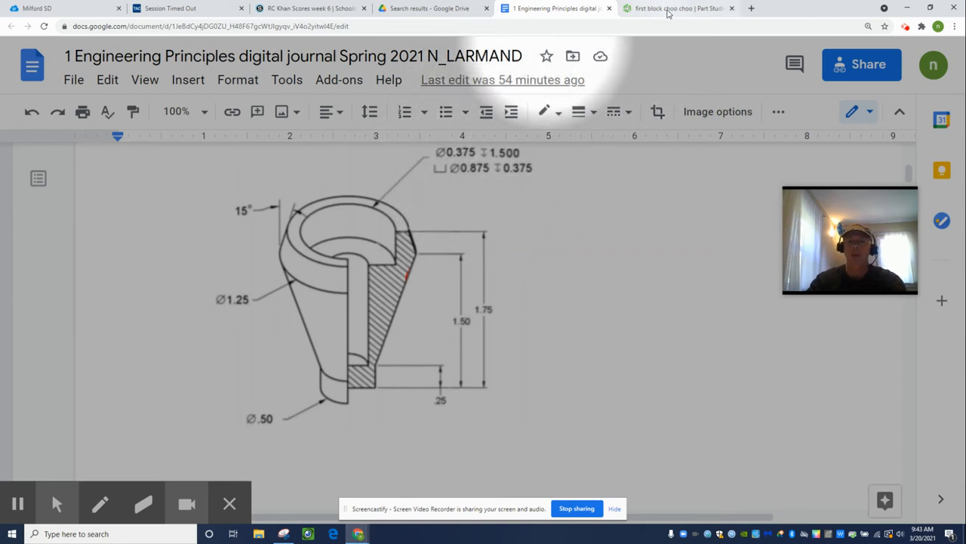
{"action": "left_click", "coordinate": [666, 9]}
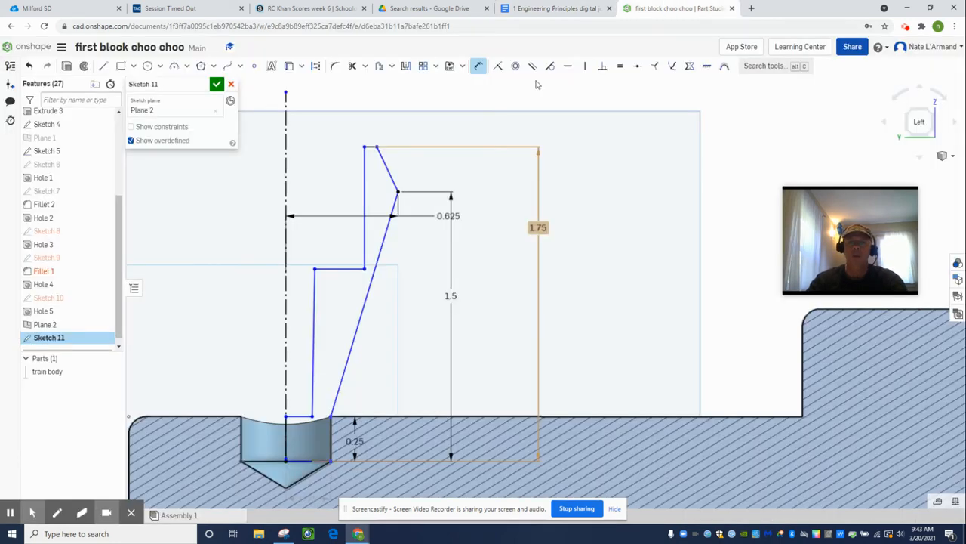
{"action": "left_click", "coordinate": [286, 181]}
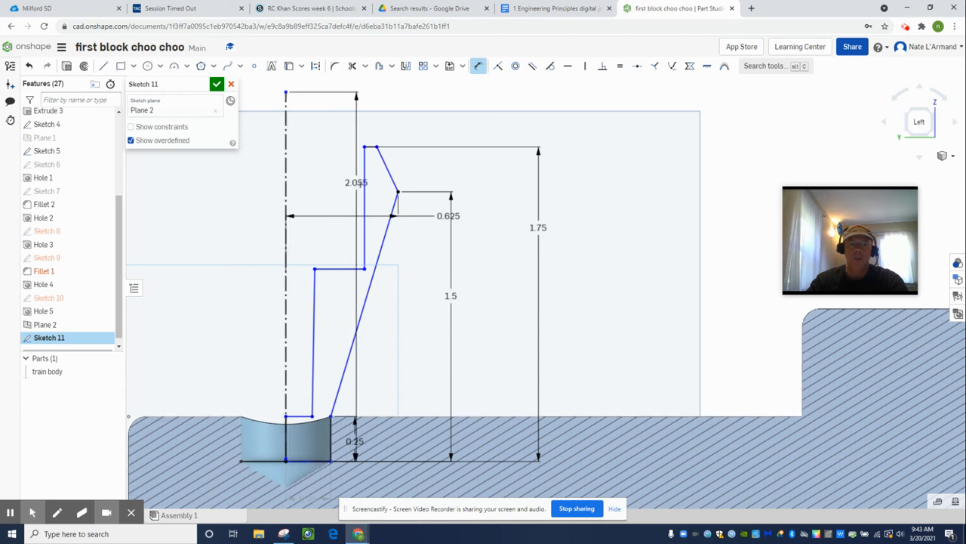
{"action": "left_click", "coordinate": [366, 181]}
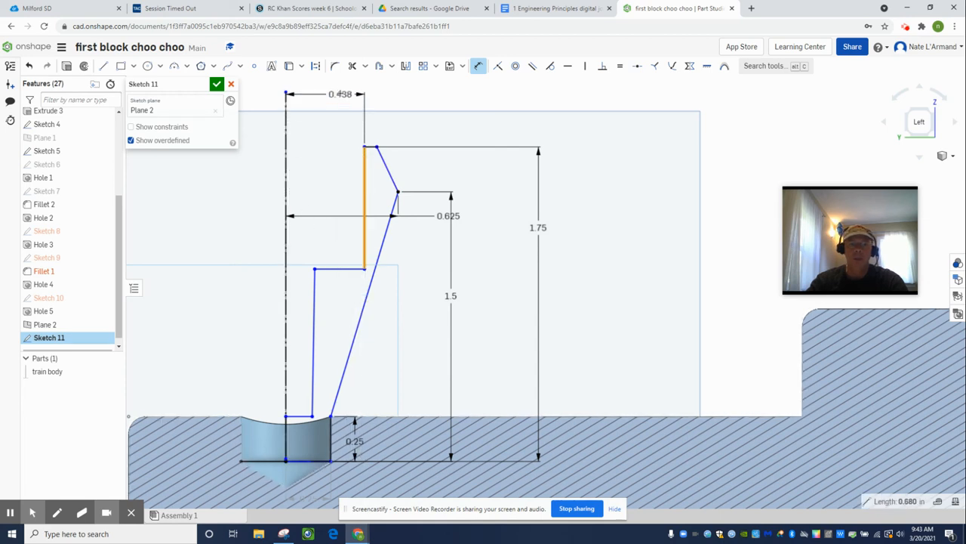
{"action": "left_click", "coordinate": [339, 93]}
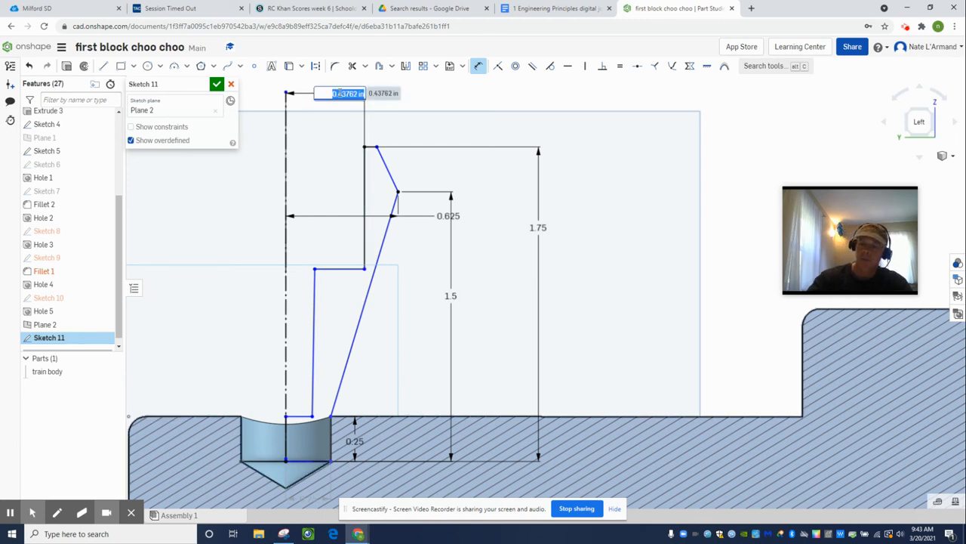
{"action": "type", "text": "875/2"}
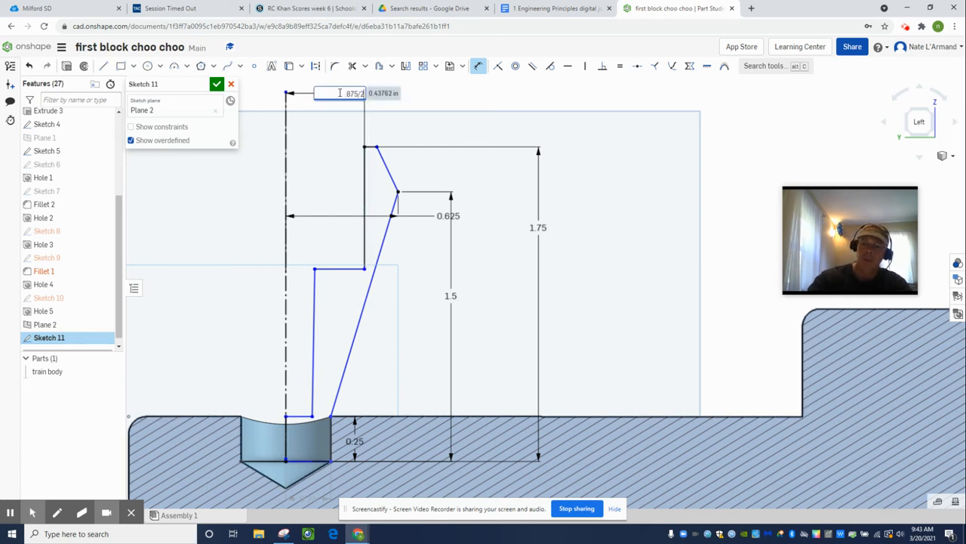
{"action": "key", "text": "Return"}
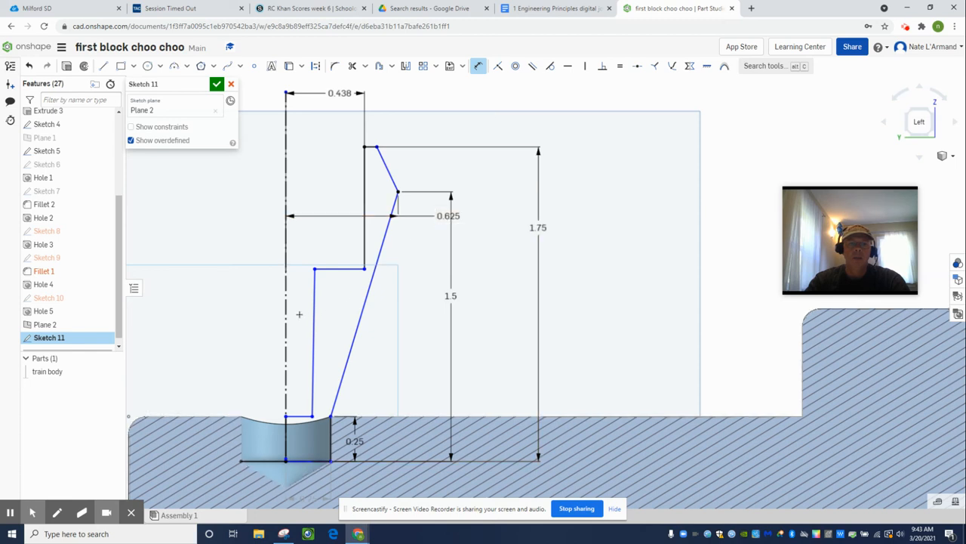
Constrain the profile's slanted lower bore wall to be vertical.
{"action": "left_click", "coordinate": [285, 318]}
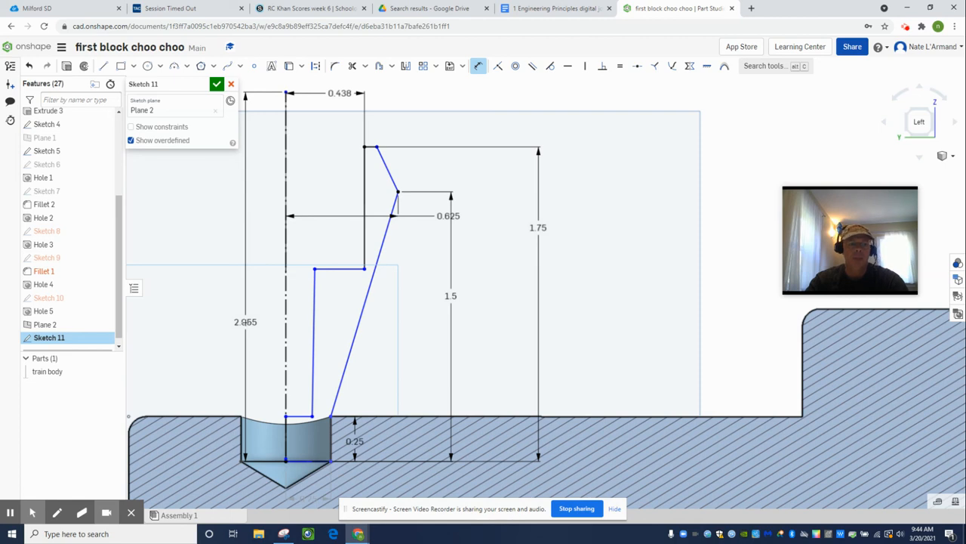
{"action": "key", "text": "Escape"}
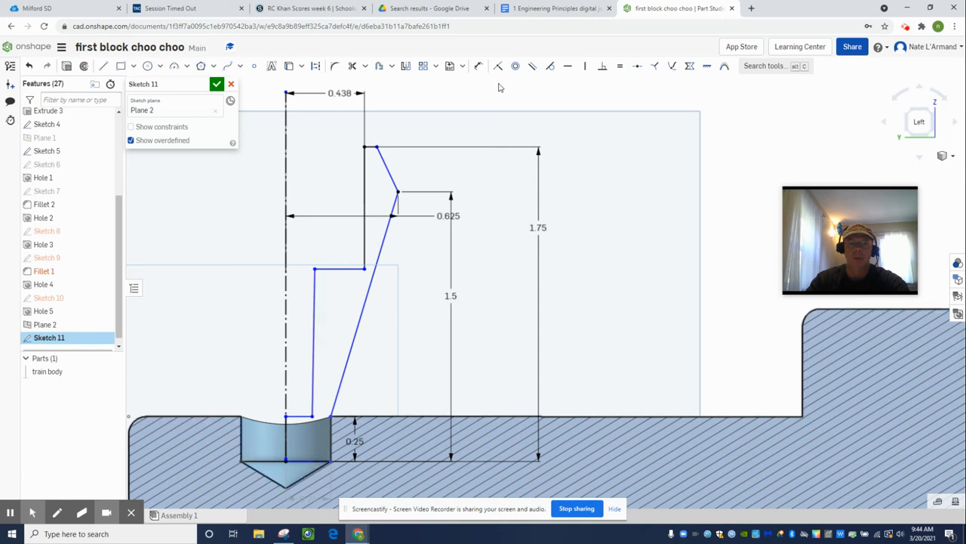
{"action": "left_click", "coordinate": [585, 66]}
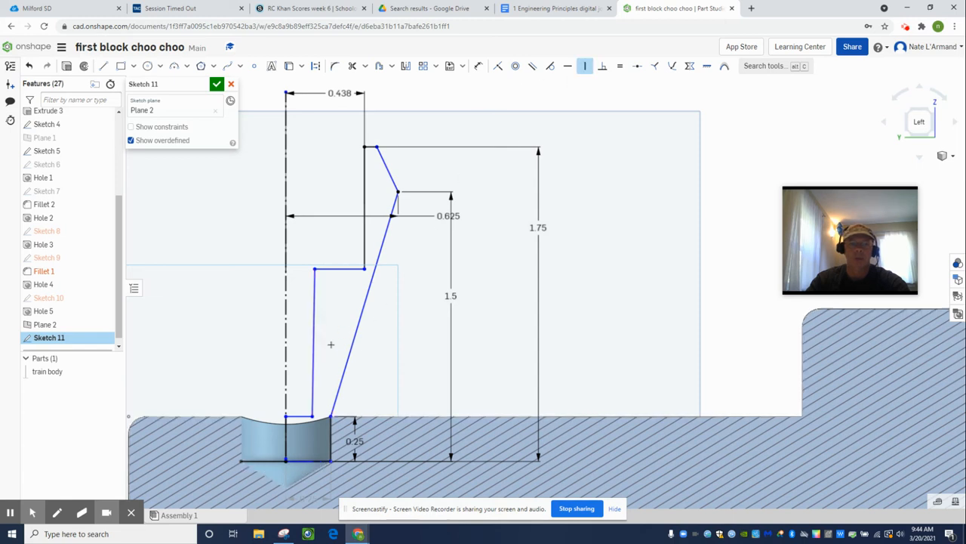
{"action": "left_click", "coordinate": [312, 342]}
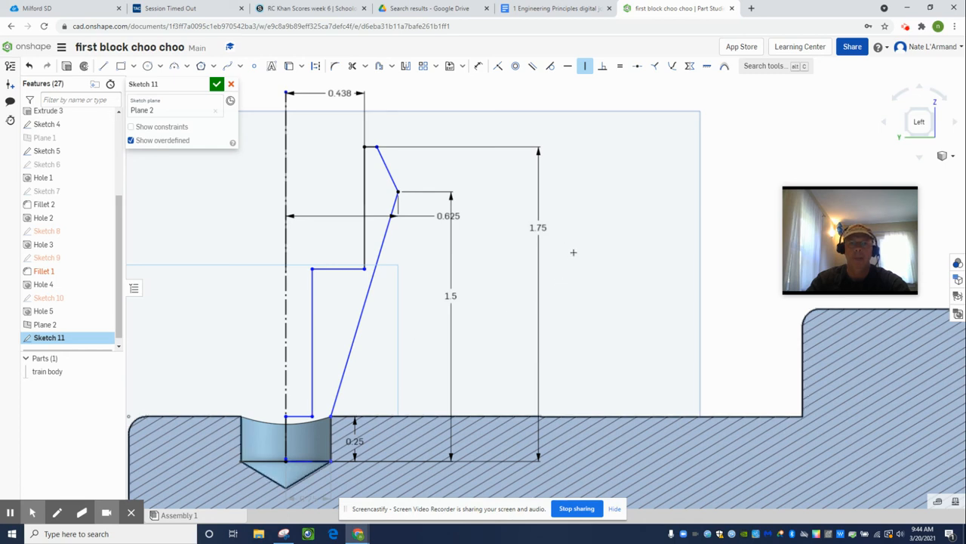
Dimension the lower bore wall 0.188 in from the centreline, checking the bore diameter in the section drawing.
{"action": "left_click", "coordinate": [479, 67]}
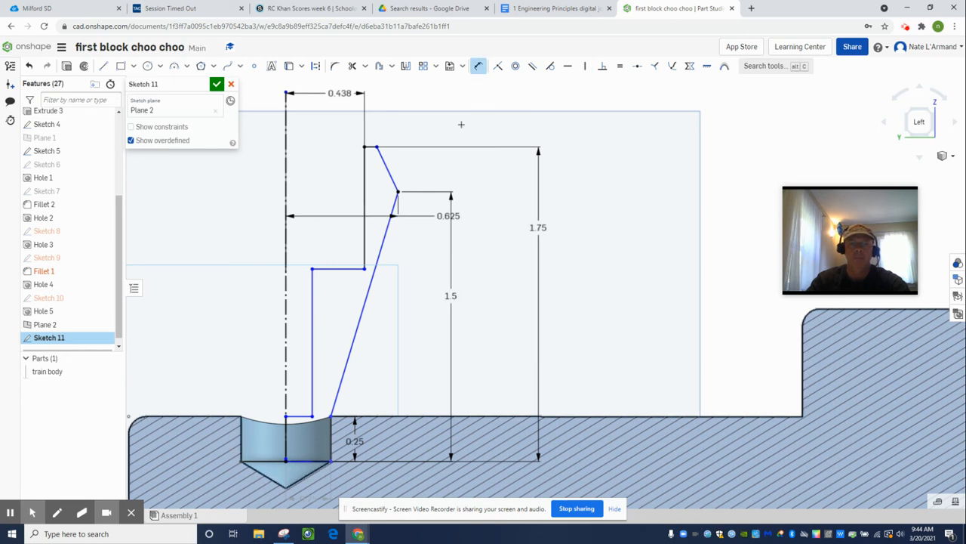
{"action": "left_click", "coordinate": [285, 358]}
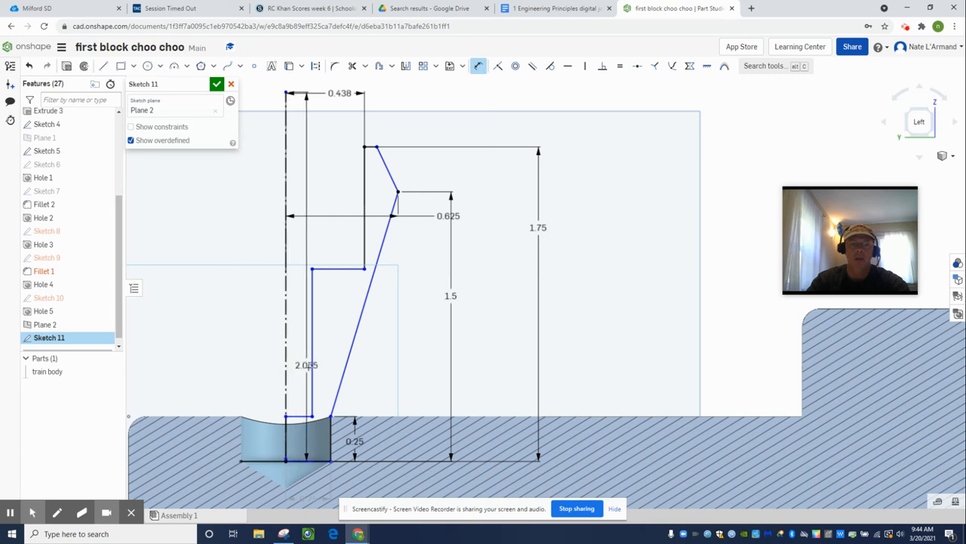
{"action": "left_click", "coordinate": [312, 369]}
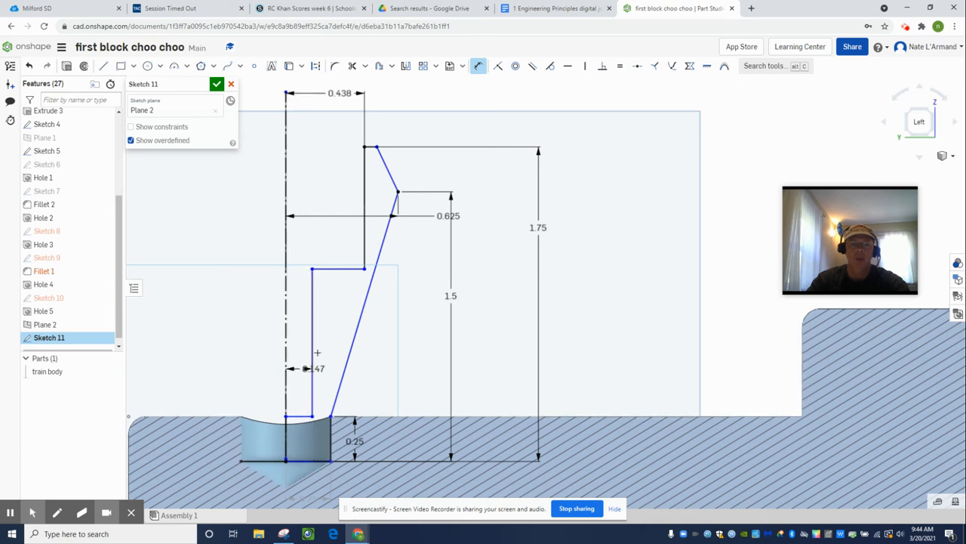
{"action": "left_click", "coordinate": [334, 173]}
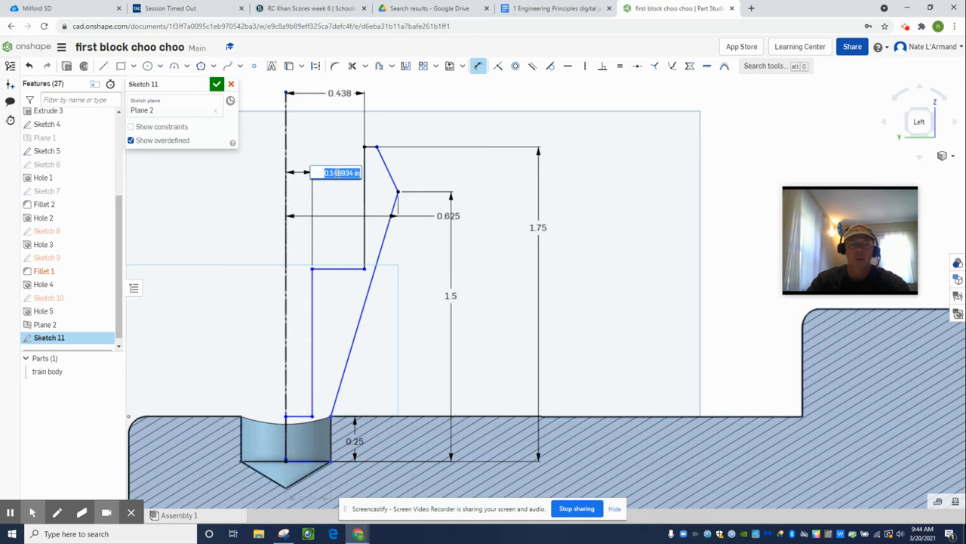
{"action": "left_click", "coordinate": [554, 9]}
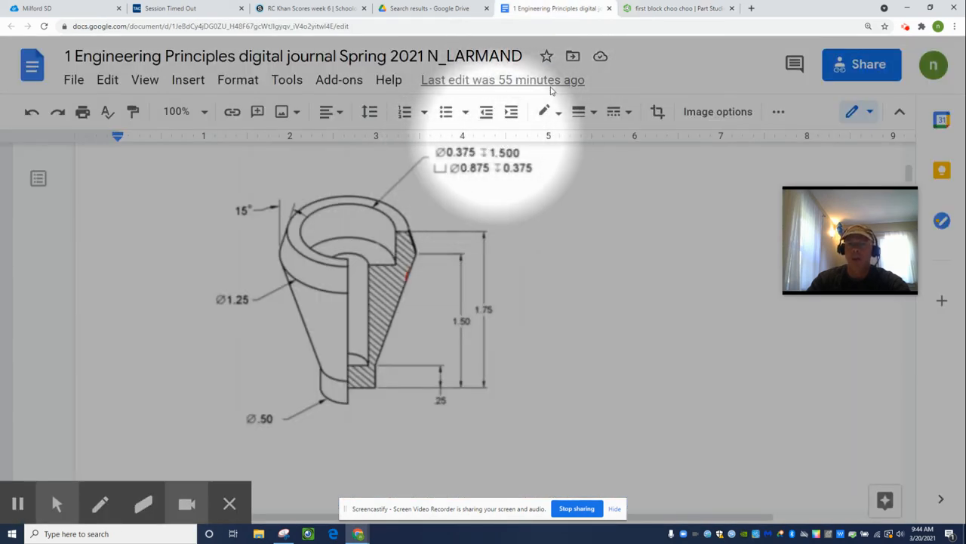
{"action": "left_click", "coordinate": [658, 8]}
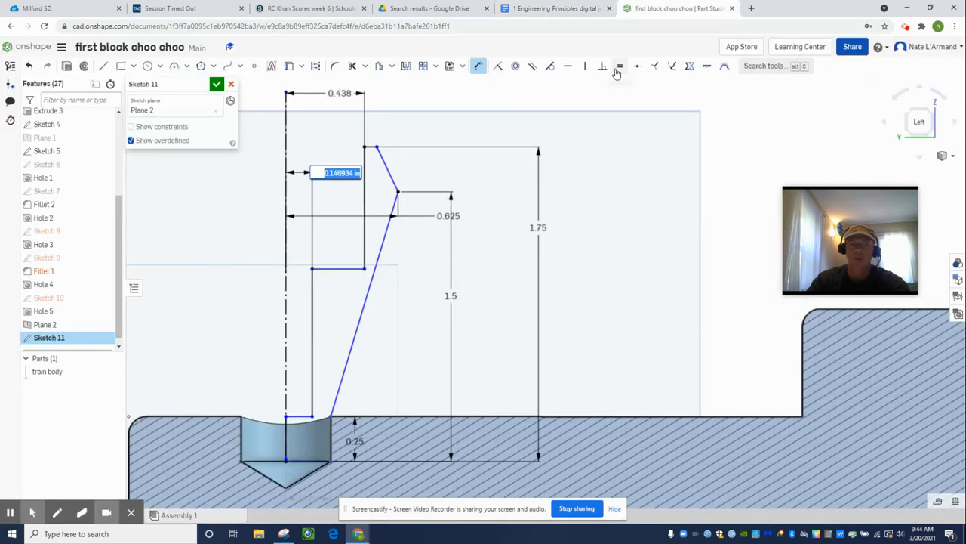
{"action": "key", "text": "BackSpace"}
{"action": "type", "text": "3/"}
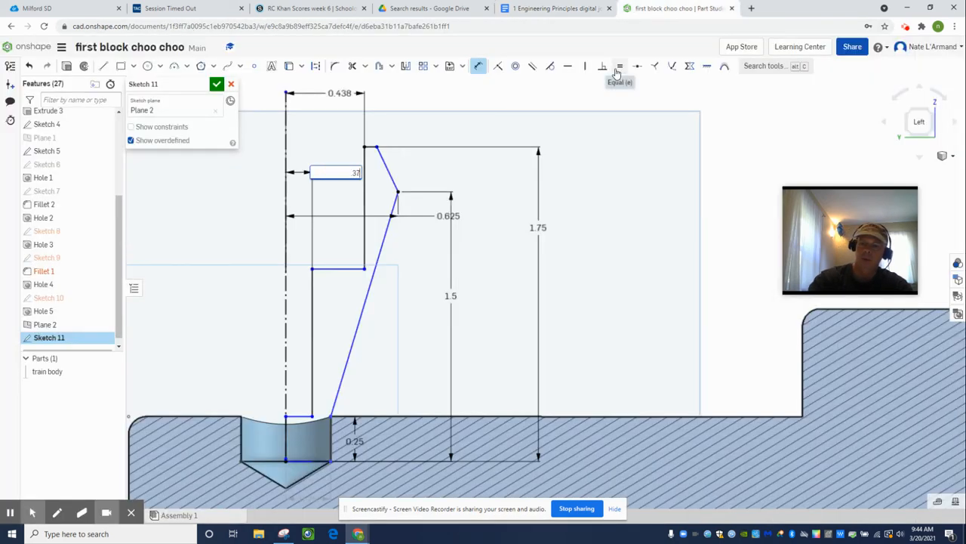
{"action": "type", "text": "16"}
{"action": "key", "text": "Return"}
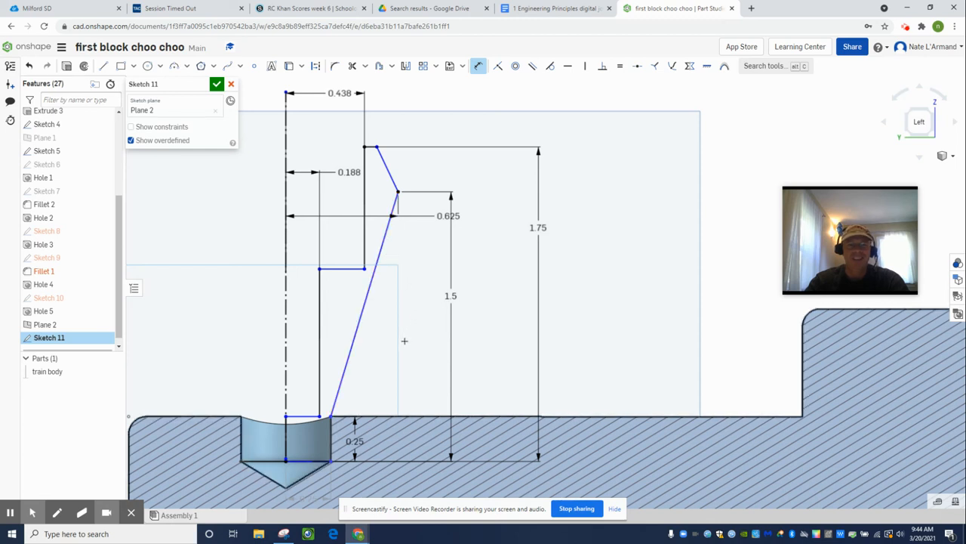
Draw a vertical line about 0.38 in long upward from the profile's widest corner and convert it to construction geometry.
{"action": "left_click", "coordinate": [104, 66]}
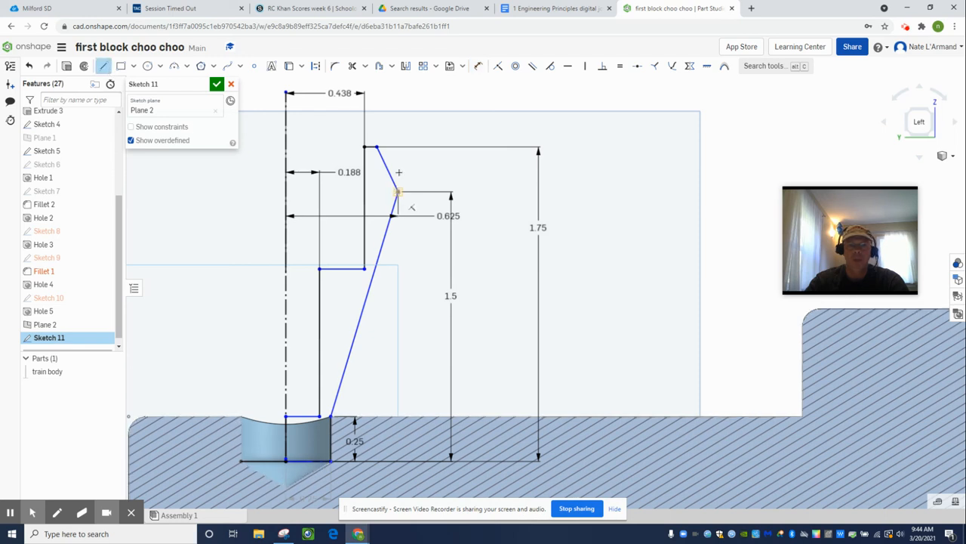
{"action": "left_click", "coordinate": [398, 192]}
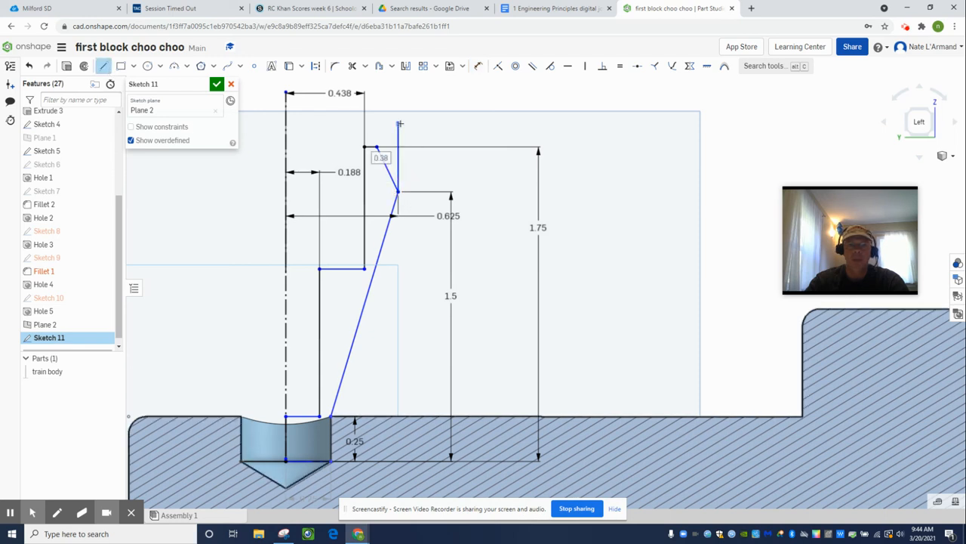
{"action": "left_click", "coordinate": [398, 123]}
{"action": "key", "text": "Escape"}
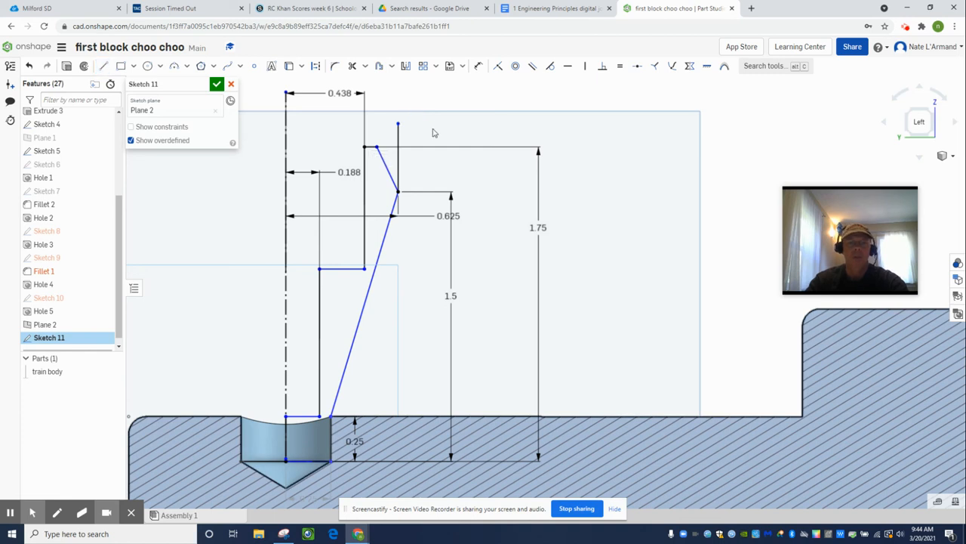
{"action": "left_click", "coordinate": [383, 132]}
{"action": "left_click", "coordinate": [315, 66]}
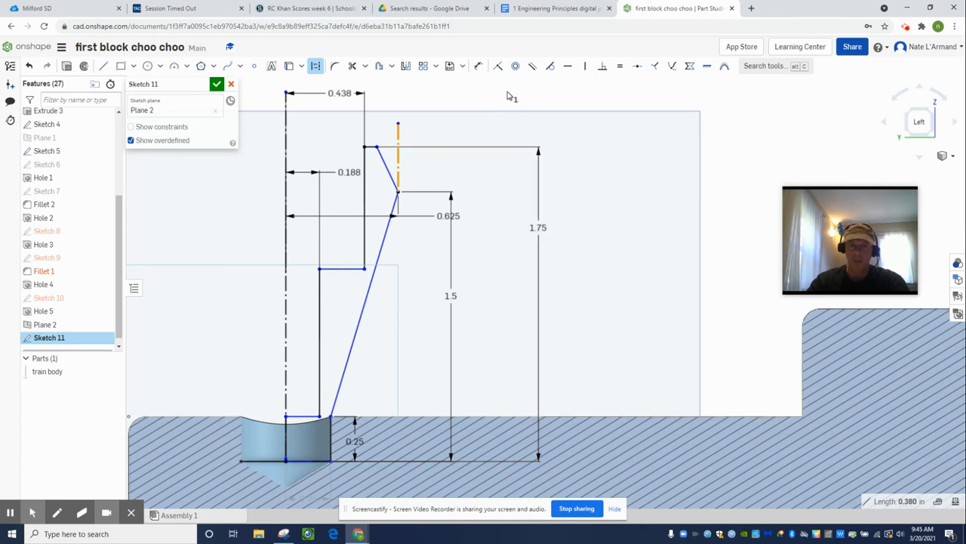
Dimension the angle between the slanted rim edge and the vertical construction line as 15 degrees.
{"action": "left_click", "coordinate": [479, 66]}
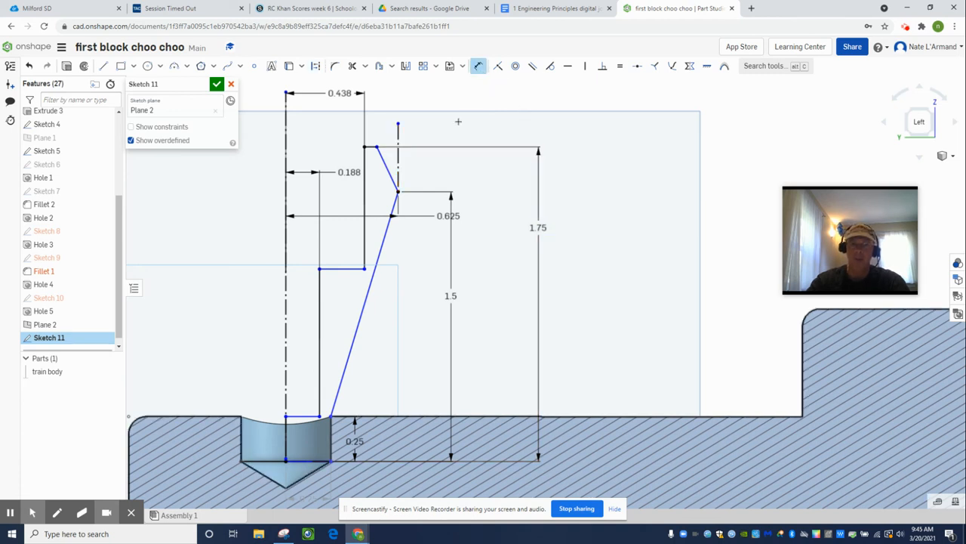
{"action": "left_click", "coordinate": [388, 170]}
{"action": "left_click", "coordinate": [398, 159]}
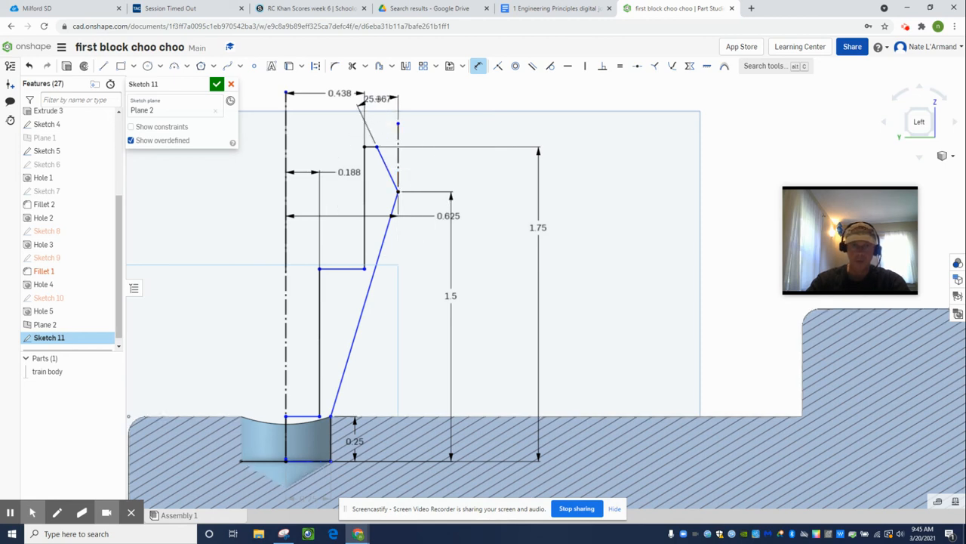
{"action": "left_click", "coordinate": [378, 98]}
{"action": "type", "text": "15"}
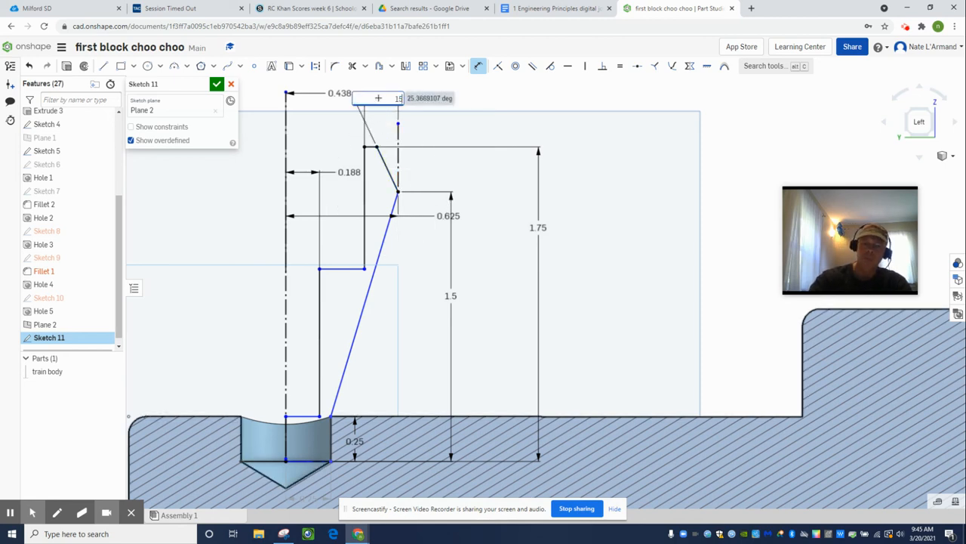
{"action": "key", "text": "Return"}
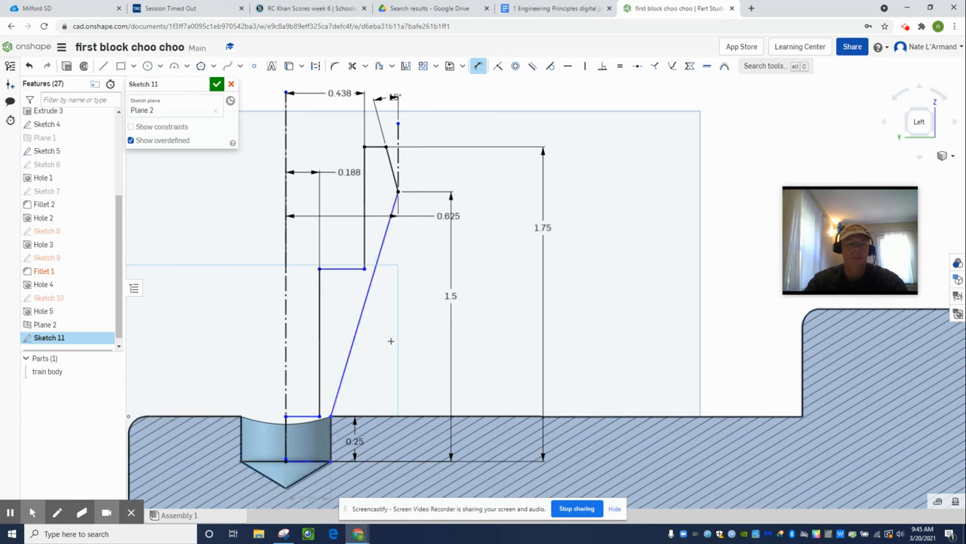
Test the profile's freedom by pulling its lower outer corner, and constrain the profile's bottom line to be horizontal.
{"action": "key", "text": "Escape"}
{"action": "left_click_drag", "start_coordinate": [365, 306], "coordinate": [396, 198]}
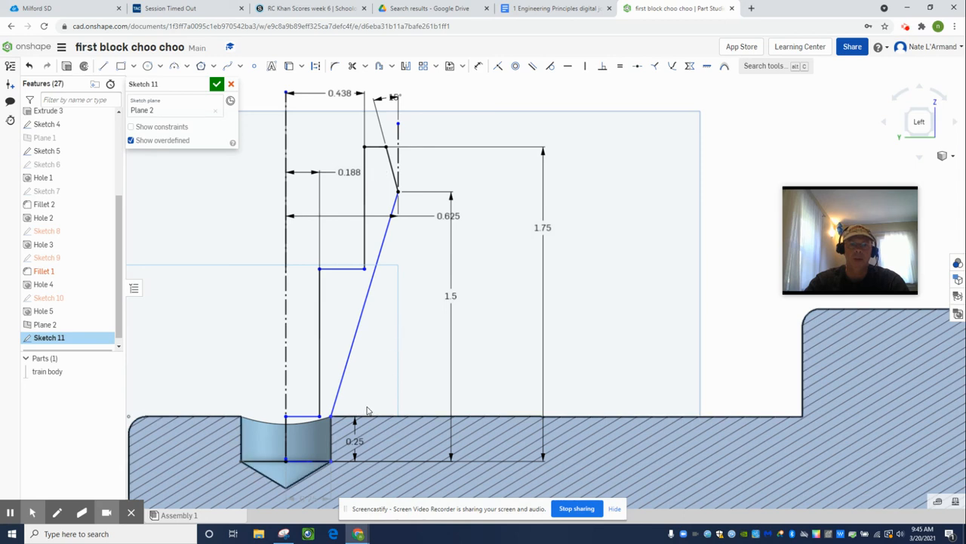
{"action": "mouse_move", "coordinate": [331, 419]}
{"action": "left_mouse_down"}
{"action": "mouse_move", "coordinate": [332, 360]}
{"action": "mouse_move", "coordinate": [333, 467]}
{"action": "mouse_move", "coordinate": [333, 410]}
{"action": "left_mouse_up"}
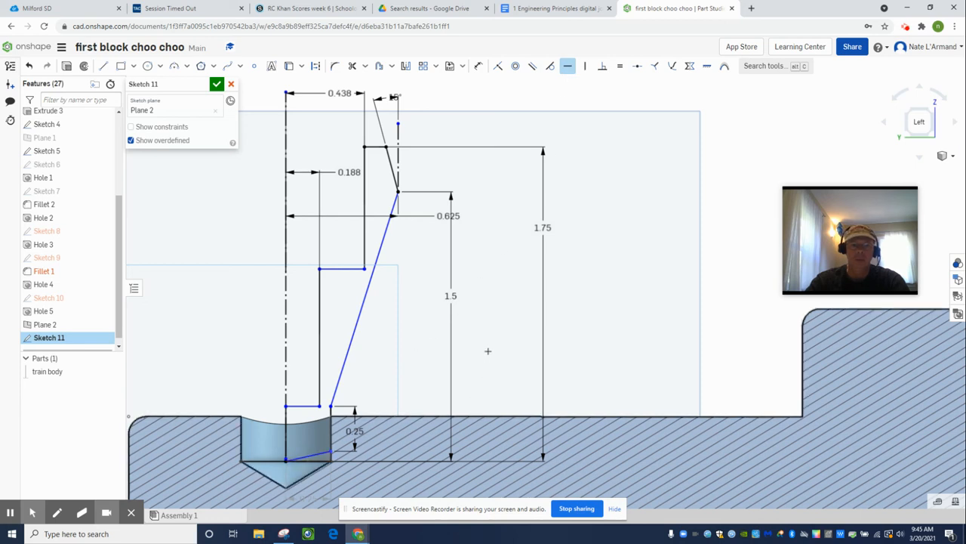
{"action": "key", "text": "ctrl+z"}
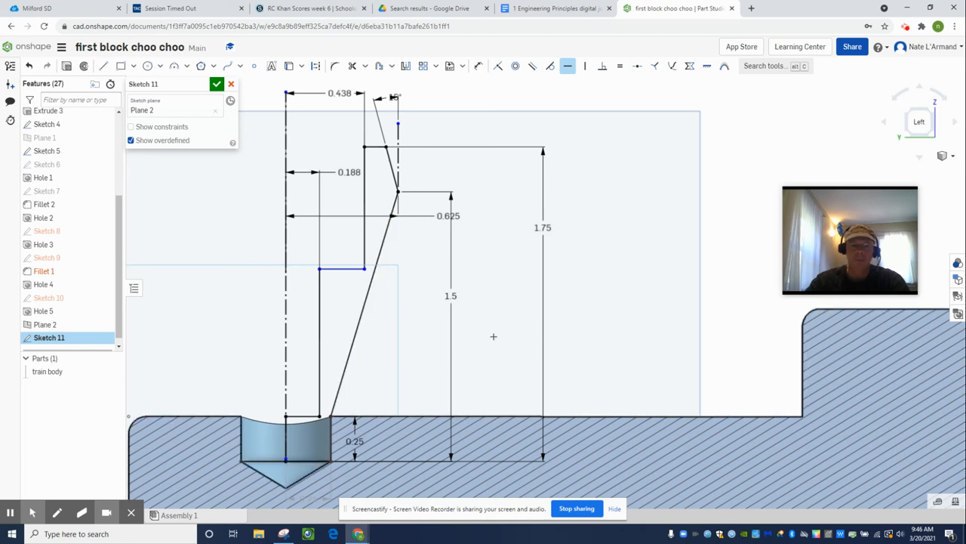
Move the horizontal step line of the bore up to slightly below the height of the profile's widest corner.
{"action": "left_click", "coordinate": [350, 269]}
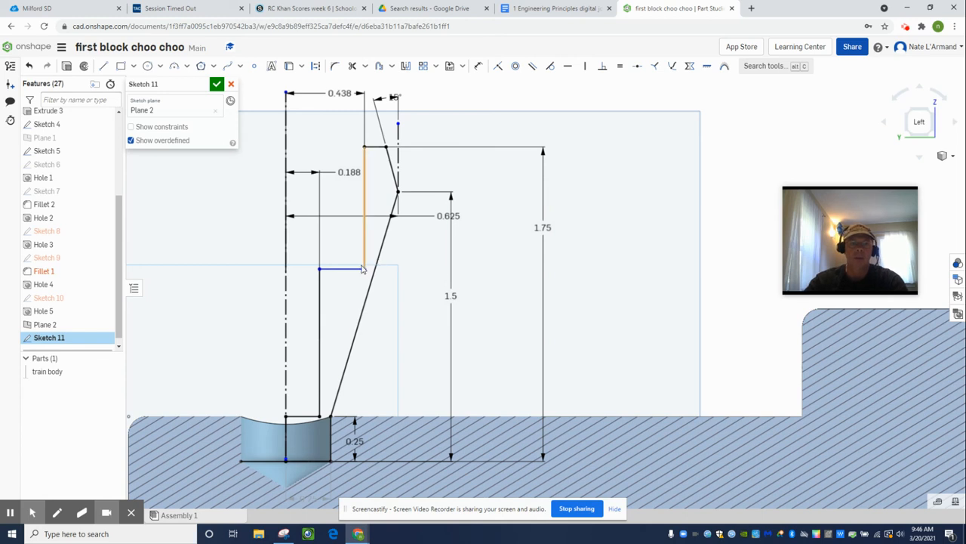
{"action": "mouse_move", "coordinate": [365, 273]}
{"action": "left_mouse_down"}
{"action": "mouse_move", "coordinate": [337, 231]}
{"action": "mouse_move", "coordinate": [348, 237]}
{"action": "mouse_move", "coordinate": [340, 283]}
{"action": "mouse_move", "coordinate": [339, 186]}
{"action": "mouse_move", "coordinate": [321, 232]}
{"action": "mouse_move", "coordinate": [334, 194]}
{"action": "mouse_move", "coordinate": [335, 207]}
{"action": "left_mouse_up"}
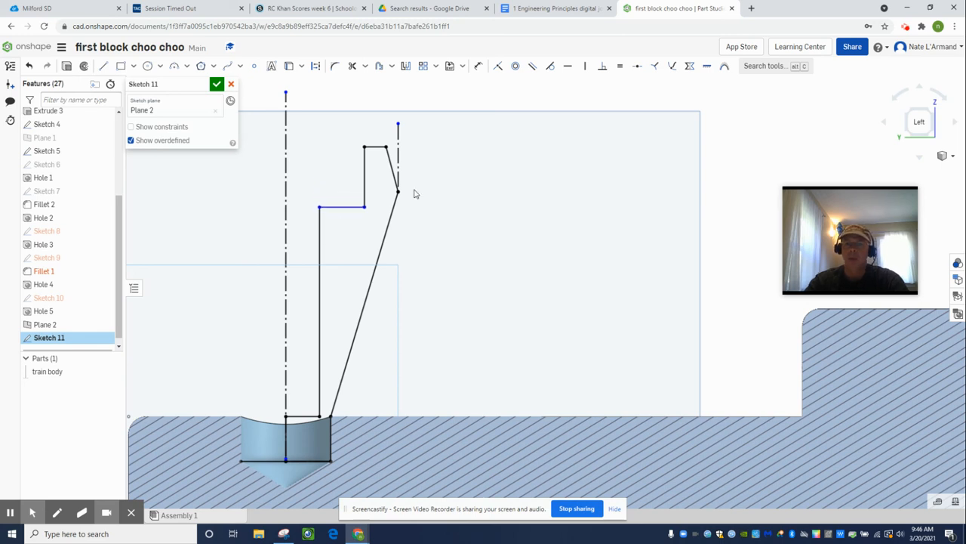
Check the section drawing for the counterbore depth, dimension the bore step 0.375 in below the rim's top line, and accept the sketch.
{"action": "left_click", "coordinate": [565, 9]}
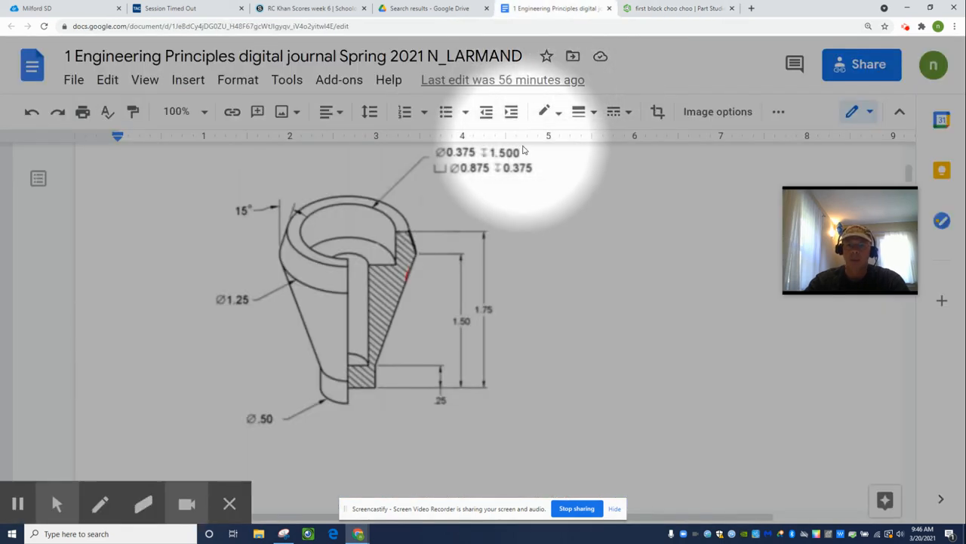
{"action": "left_click", "coordinate": [662, 9]}
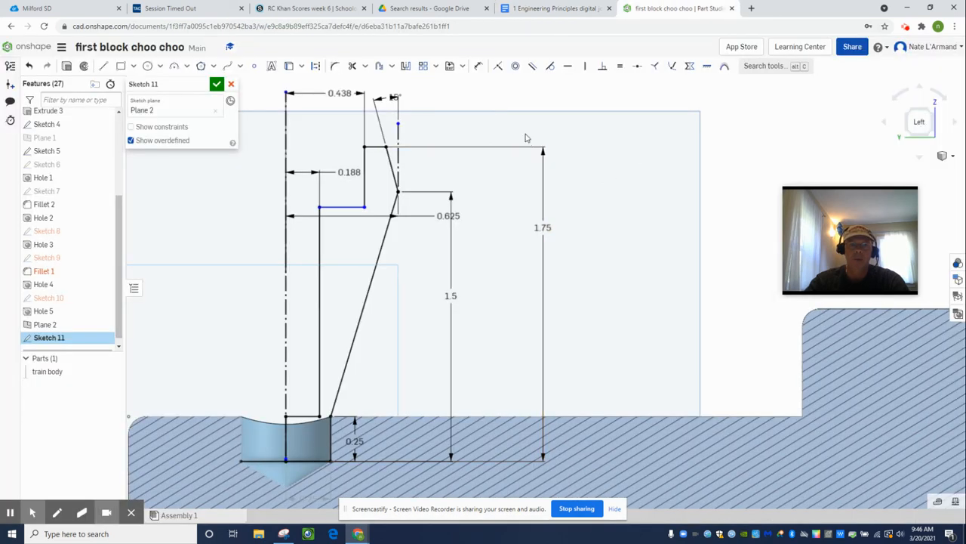
{"action": "left_click", "coordinate": [479, 66]}
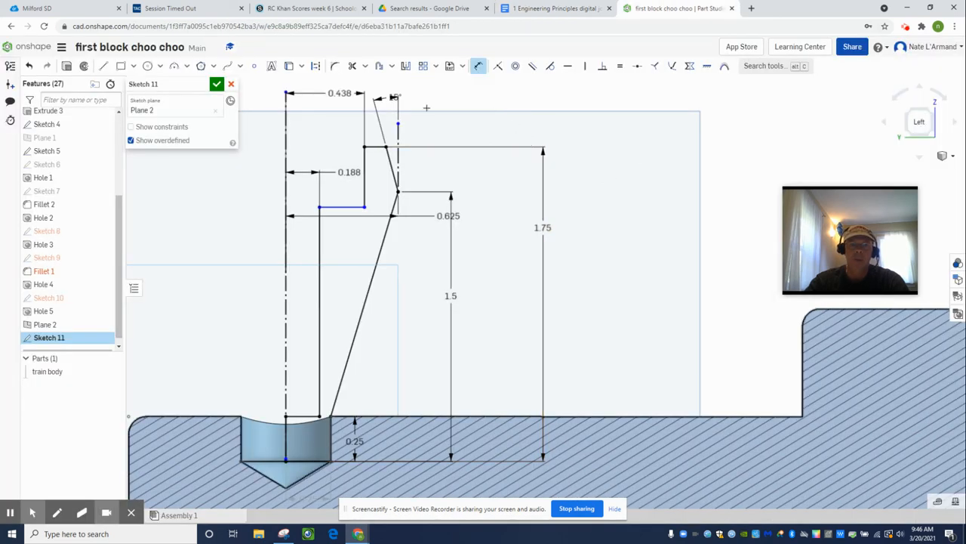
{"action": "left_click", "coordinate": [376, 147]}
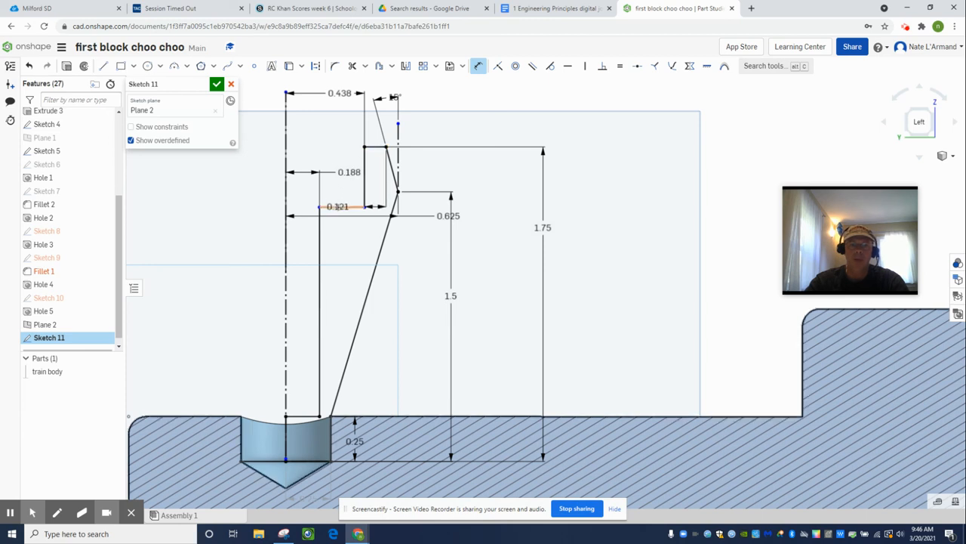
{"action": "left_click", "coordinate": [338, 207]}
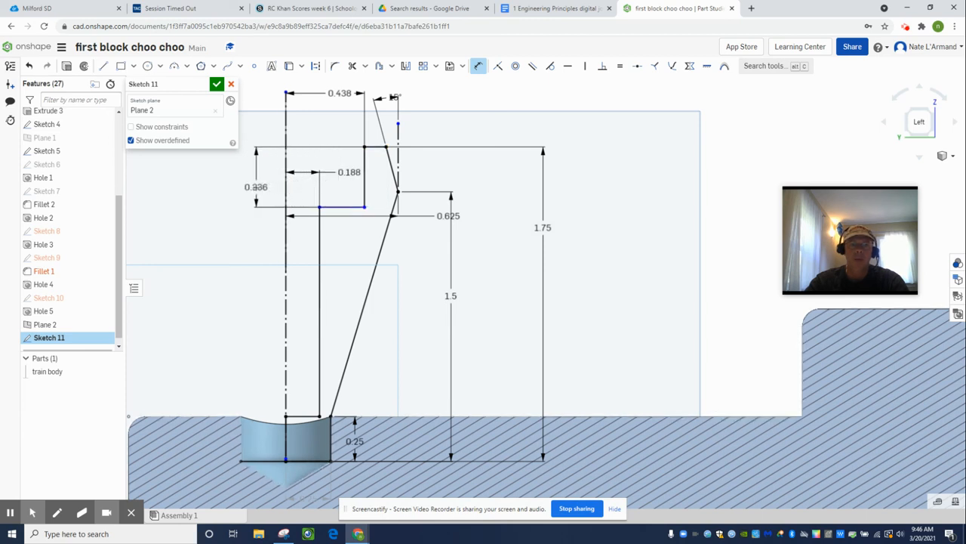
{"action": "left_click", "coordinate": [256, 181]}
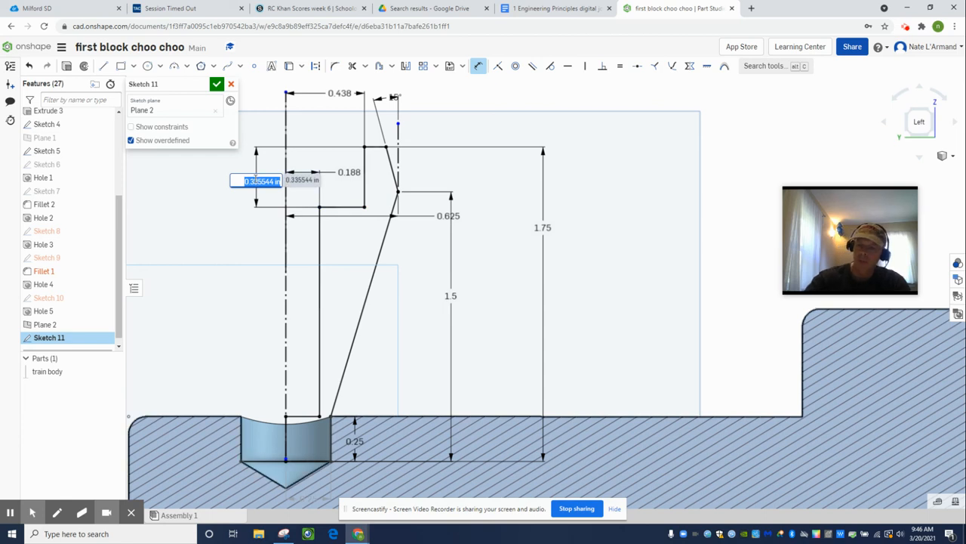
{"action": "type", "text": ".375"}
{"action": "key", "text": "Return"}
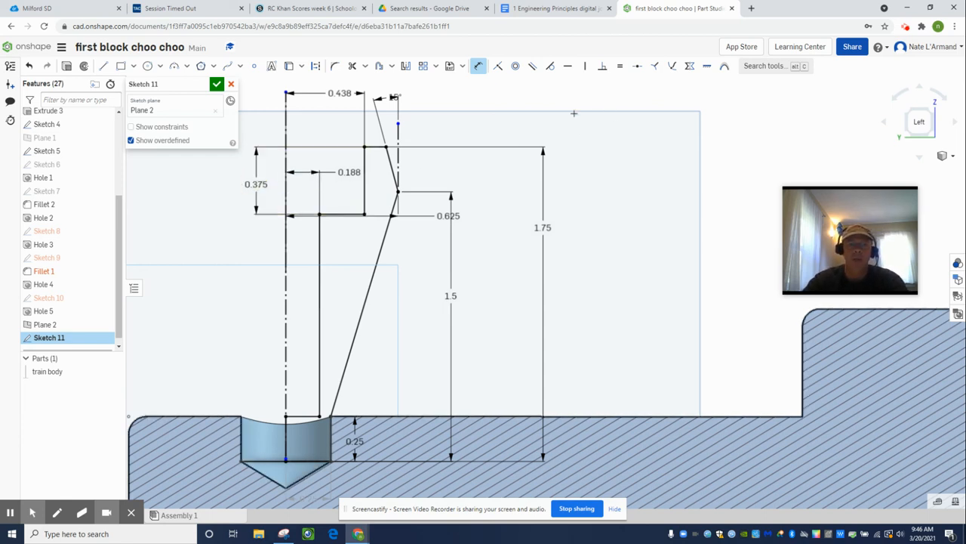
{"action": "left_click", "coordinate": [216, 86]}
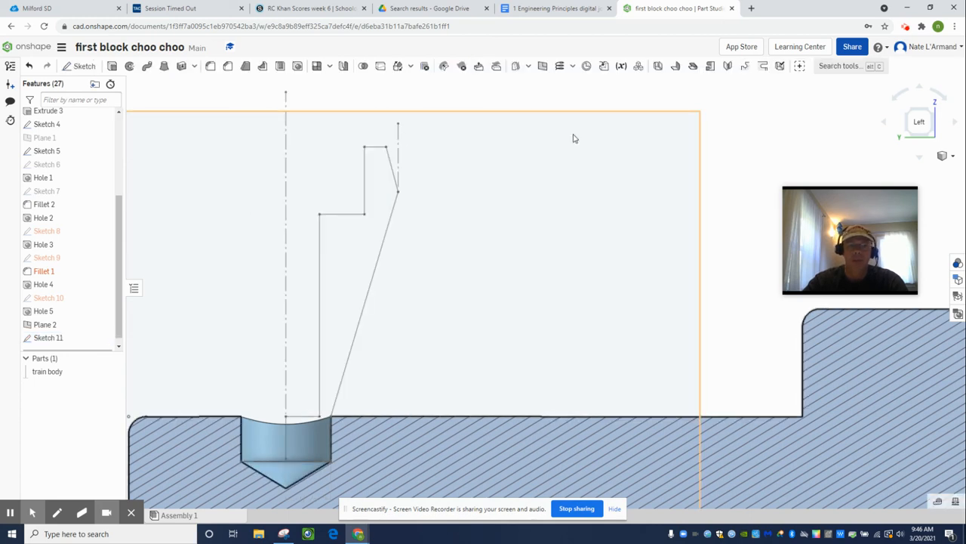
Reopen the smokestack sketch, move the 0.625 dimension above the rim and the 0.188 dimension between its extension lines, and accept the sketch.
{"action": "double_click", "coordinate": [71, 338]}
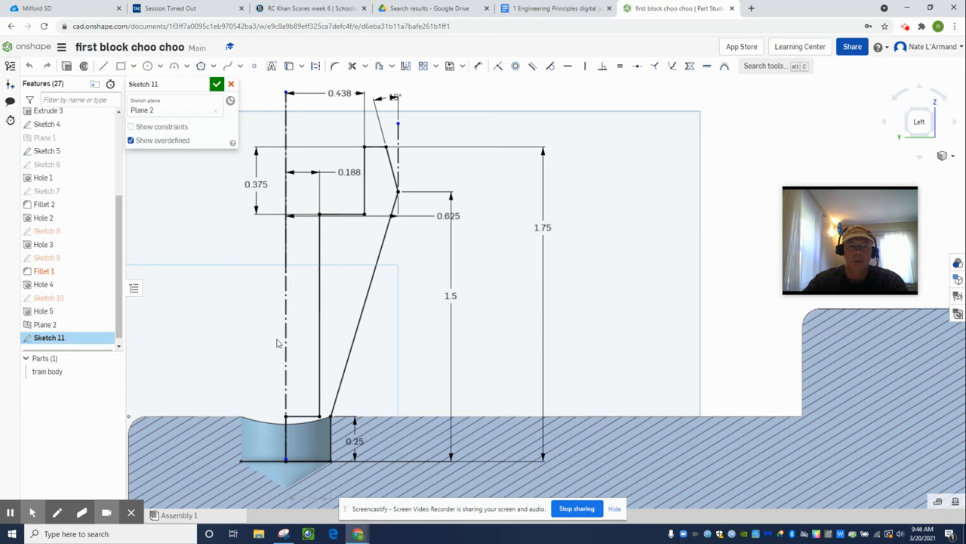
{"action": "left_click_drag", "start_coordinate": [439, 215], "coordinate": [329, 128]}
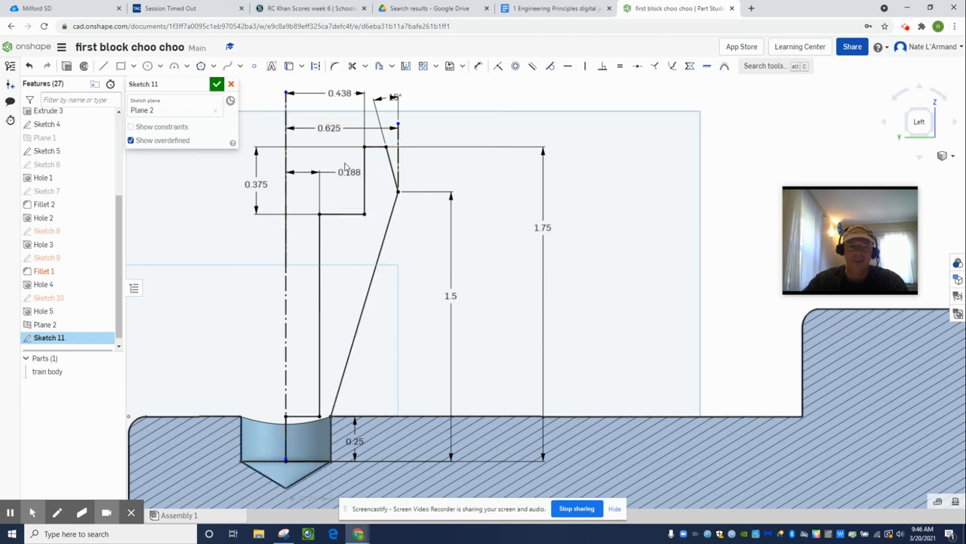
{"action": "mouse_move", "coordinate": [345, 171]}
{"action": "left_mouse_down"}
{"action": "mouse_move", "coordinate": [317, 155]}
{"action": "mouse_move", "coordinate": [306, 169]}
{"action": "left_mouse_up"}
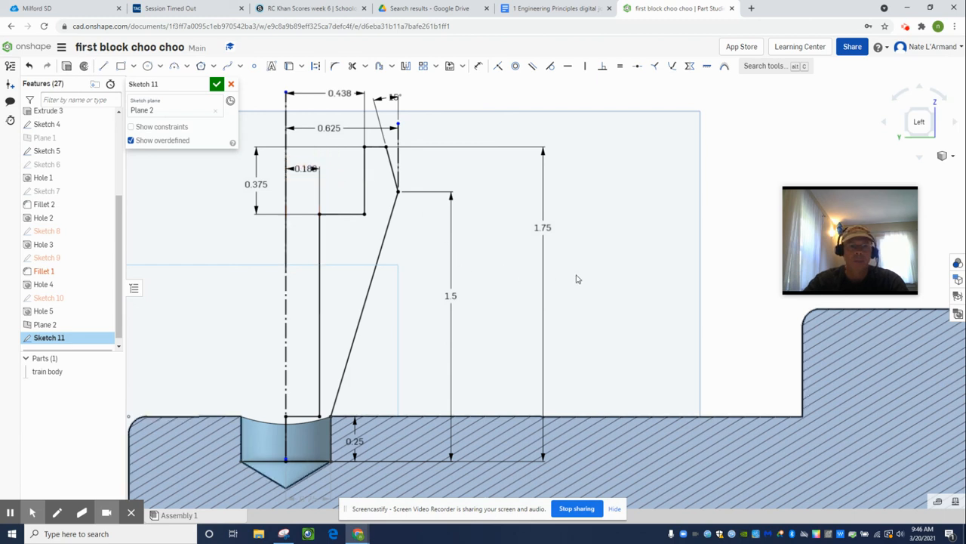
{"action": "left_click", "coordinate": [217, 85]}
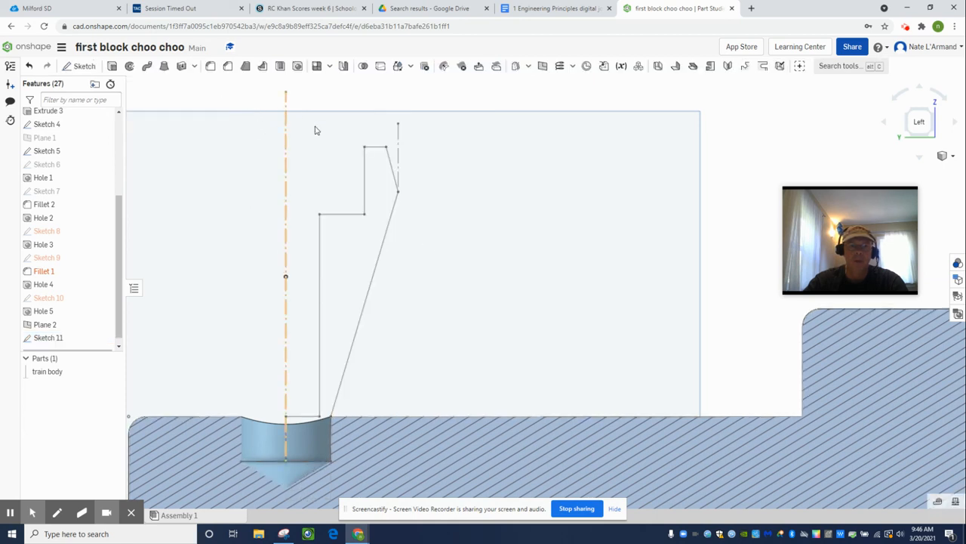
{"action": "left_click", "coordinate": [129, 66]}
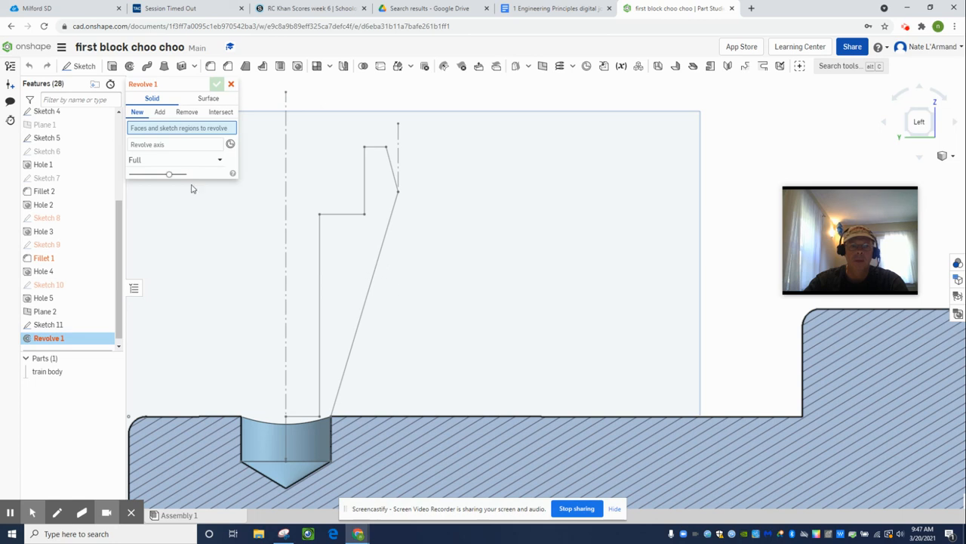
{"action": "left_click", "coordinate": [175, 144]}
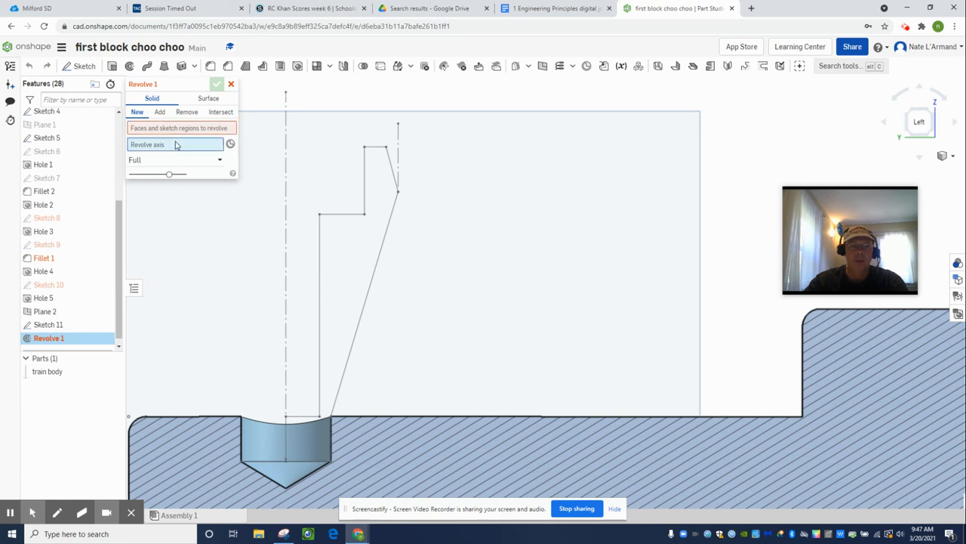
{"action": "left_click", "coordinate": [285, 444]}
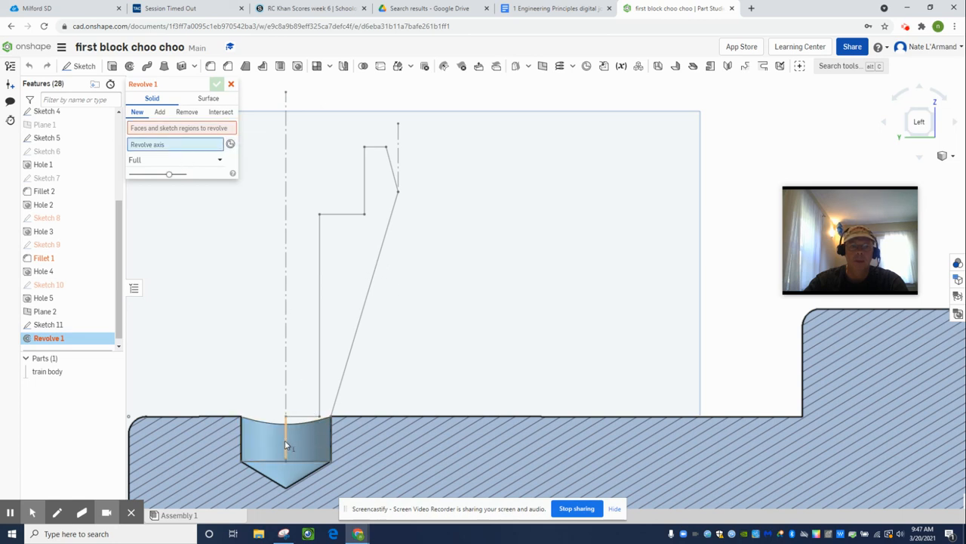
{"action": "left_click", "coordinate": [203, 129]}
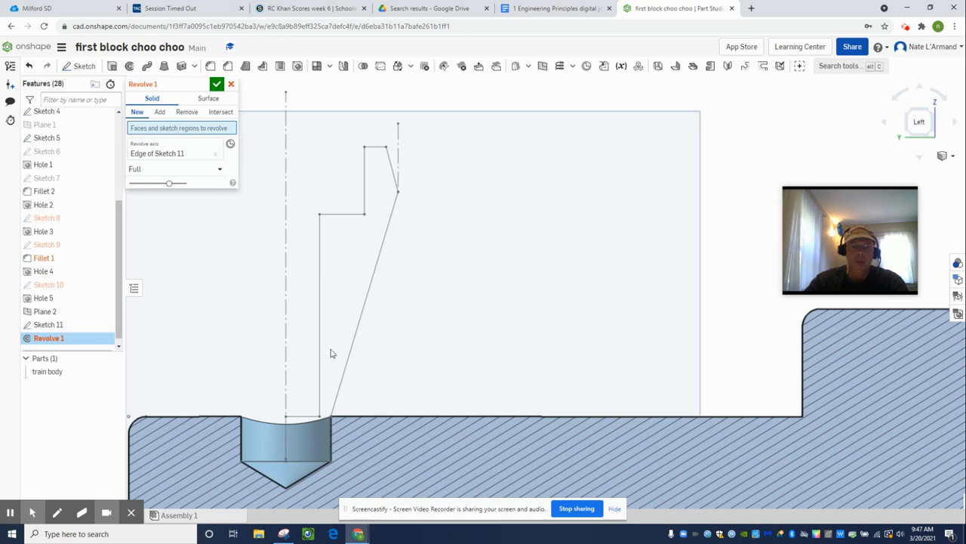
{"action": "left_click", "coordinate": [231, 84]}
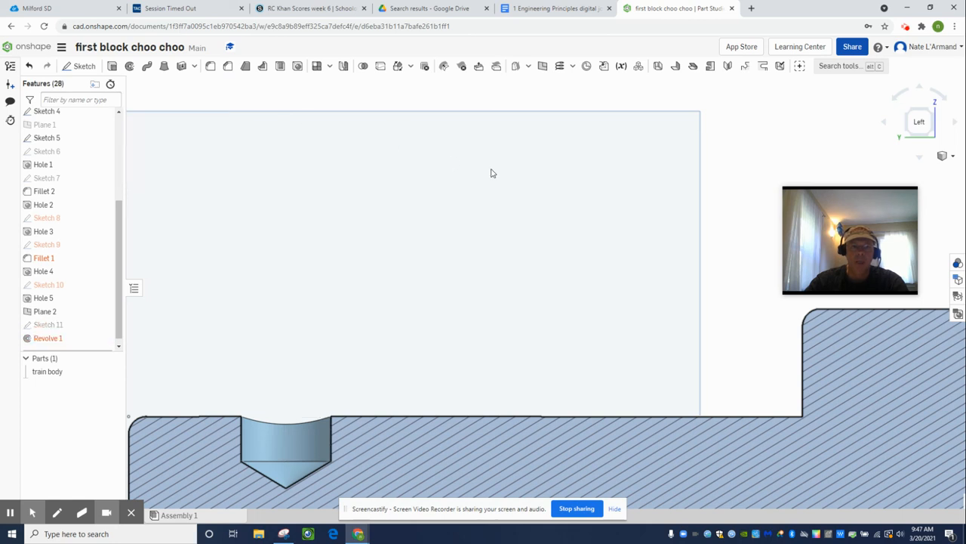
In the smokestack sketch, close the profile with a 0.25 in vertical line along the centreline from the base line to the bore floor.
{"action": "double_click", "coordinate": [70, 332]}
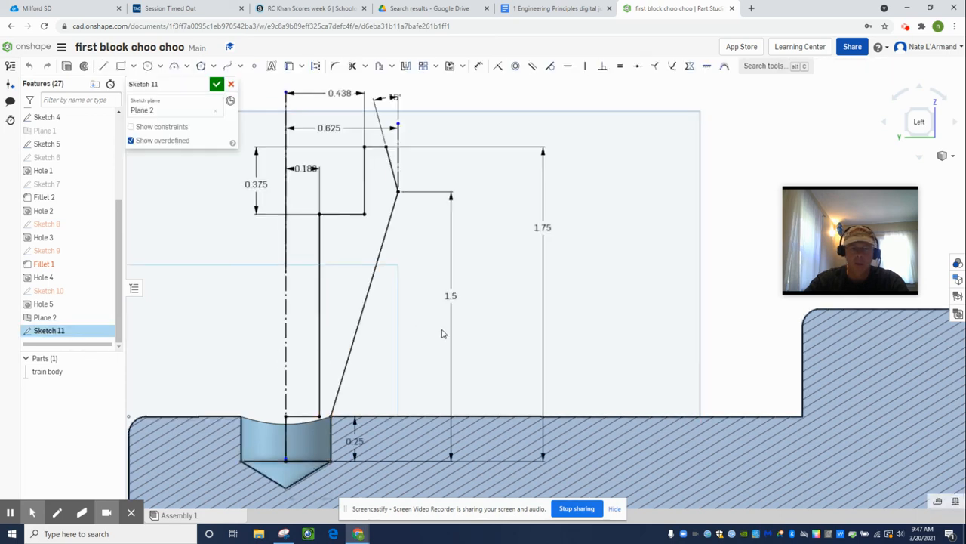
{"action": "scroll", "coordinate": [286, 462], "scroll_direction": "up", "scroll_amount": 4}
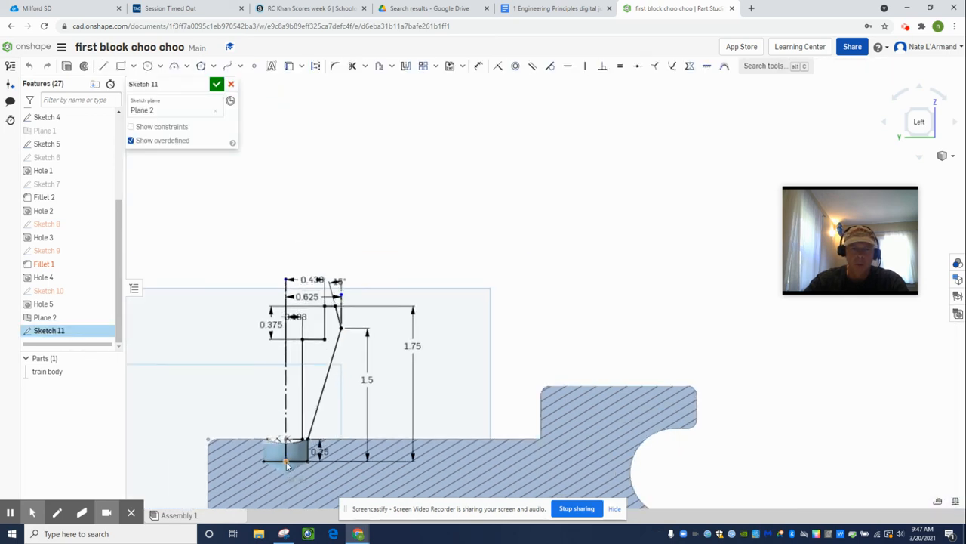
{"action": "scroll", "coordinate": [286, 462], "scroll_direction": "down", "scroll_amount": 8}
{"action": "scroll", "coordinate": [286, 461], "scroll_direction": "down", "scroll_amount": 6}
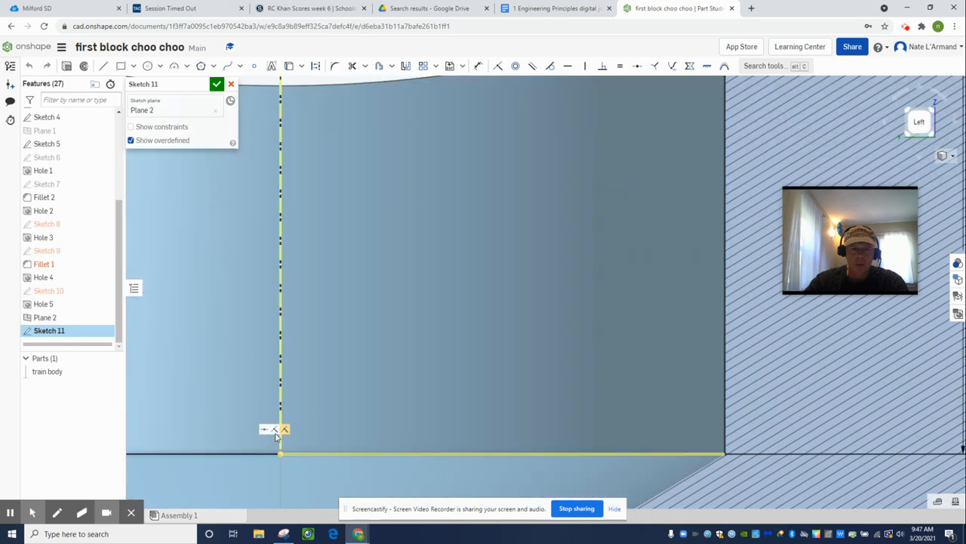
{"action": "scroll", "coordinate": [329, 382], "scroll_direction": "down", "scroll_amount": 3}
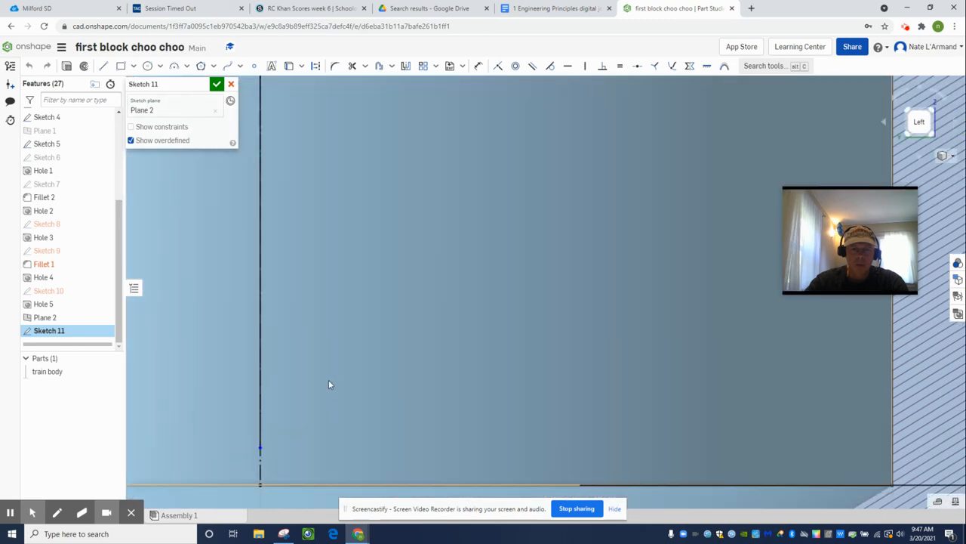
{"action": "scroll", "coordinate": [328, 382], "scroll_direction": "up", "scroll_amount": 1}
{"action": "scroll", "coordinate": [327, 382], "scroll_direction": "up", "scroll_amount": 3}
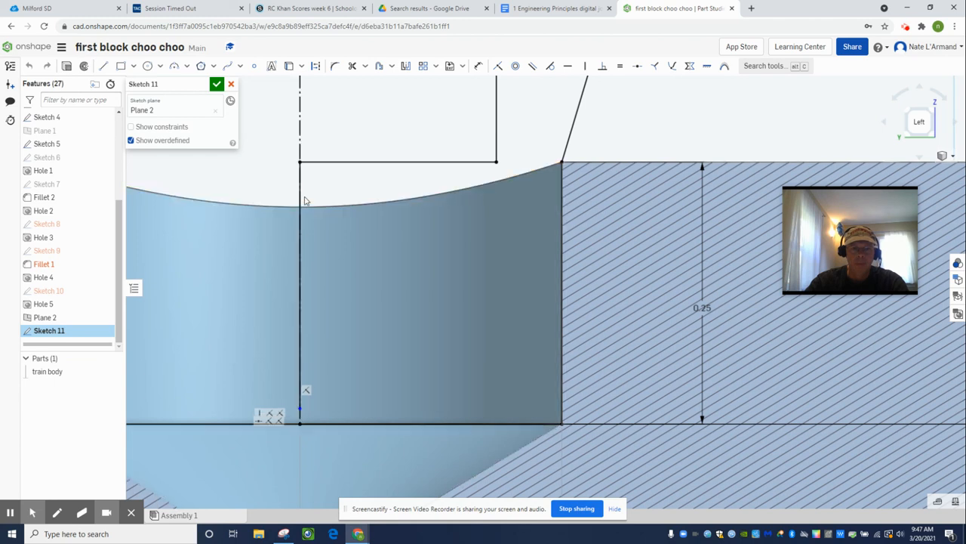
{"action": "left_click", "coordinate": [352, 66]}
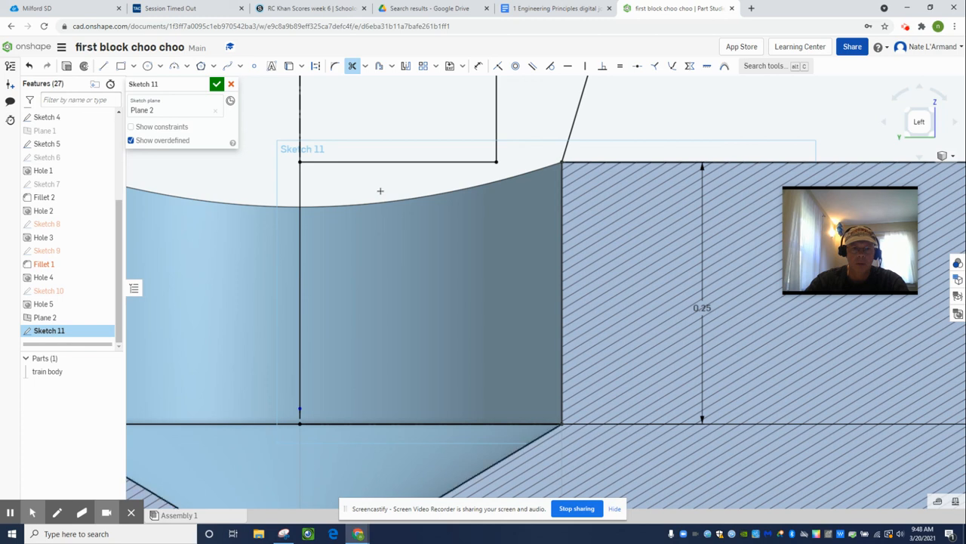
{"action": "left_click", "coordinate": [103, 66]}
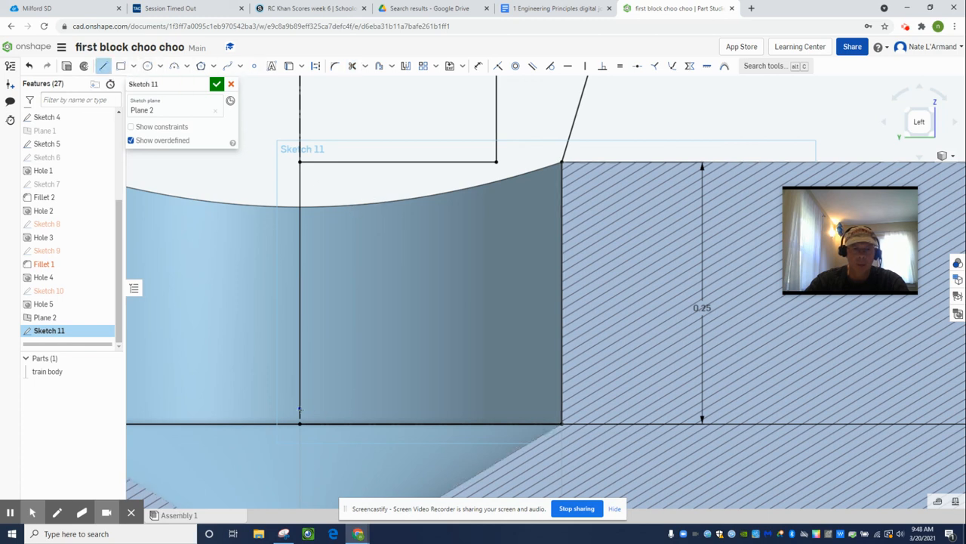
{"action": "left_click", "coordinate": [300, 424]}
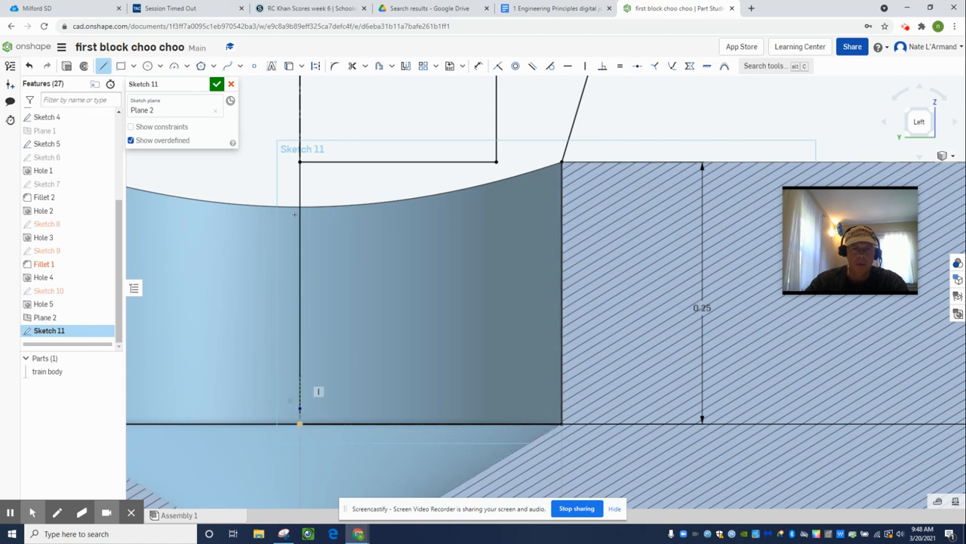
{"action": "left_click", "coordinate": [299, 162]}
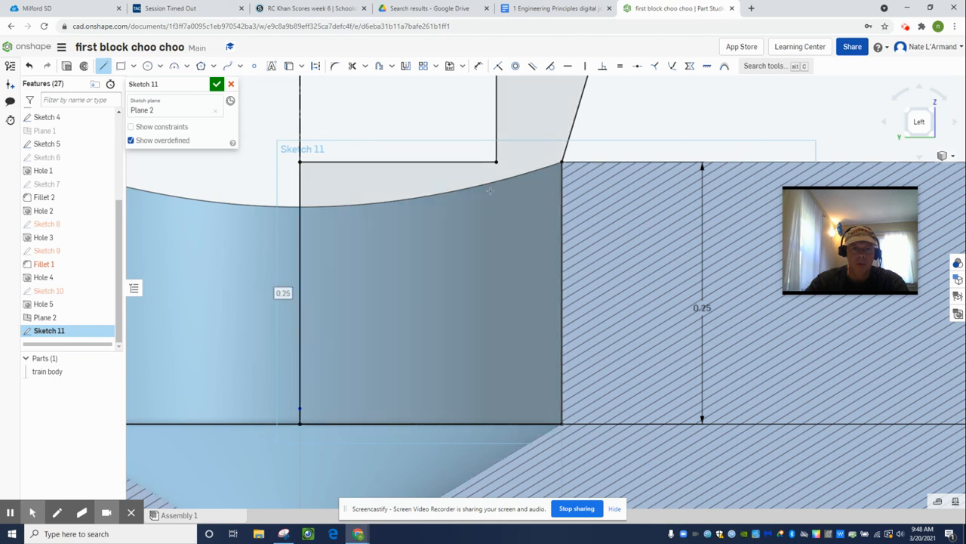
{"action": "left_click", "coordinate": [217, 83]}
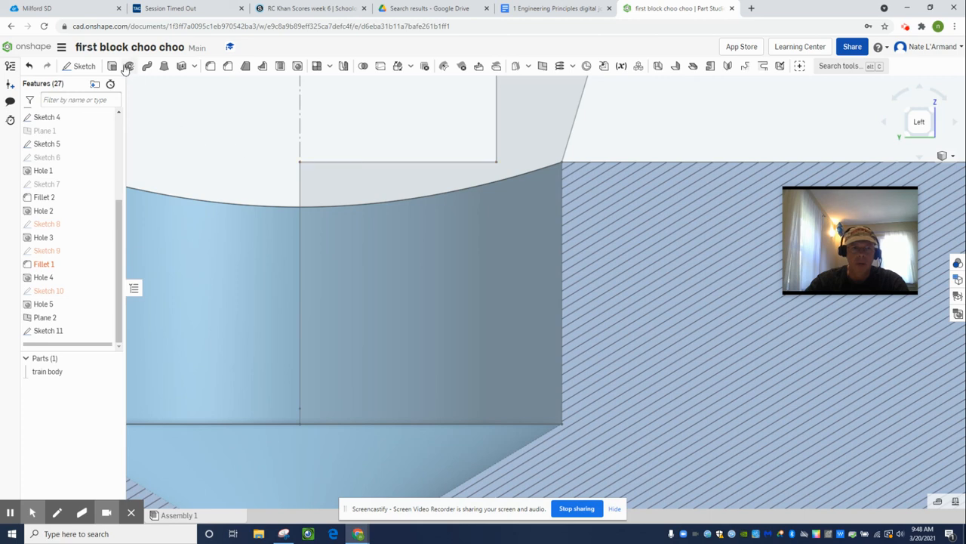
Revolve the closed half-profile fully around the sketch's vertical centreline edge as a new part separate from the train body.
{"action": "left_click", "coordinate": [129, 65]}
{"action": "left_click", "coordinate": [362, 177]}
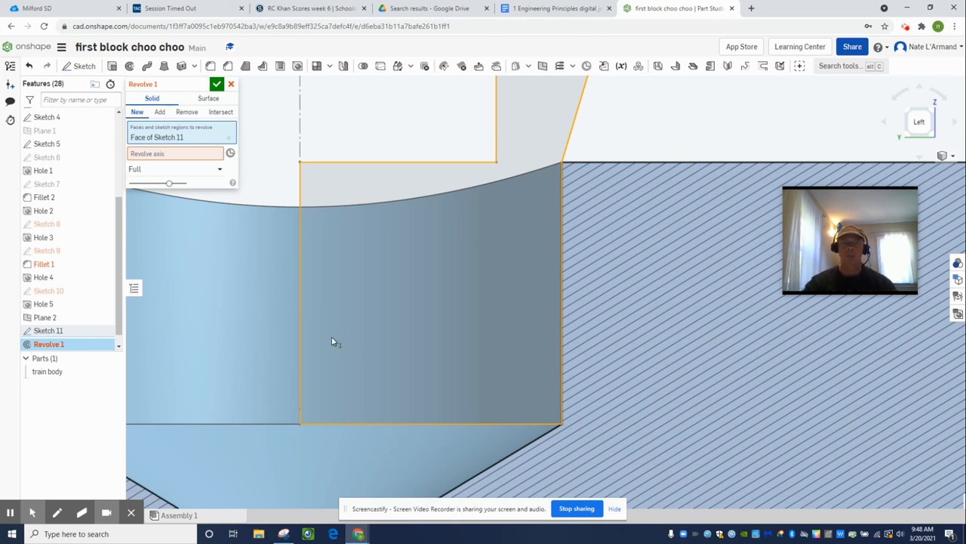
{"action": "scroll", "coordinate": [393, 175], "scroll_direction": "up", "scroll_amount": 3}
{"action": "scroll", "coordinate": [391, 179], "scroll_direction": "down", "scroll_amount": 8}
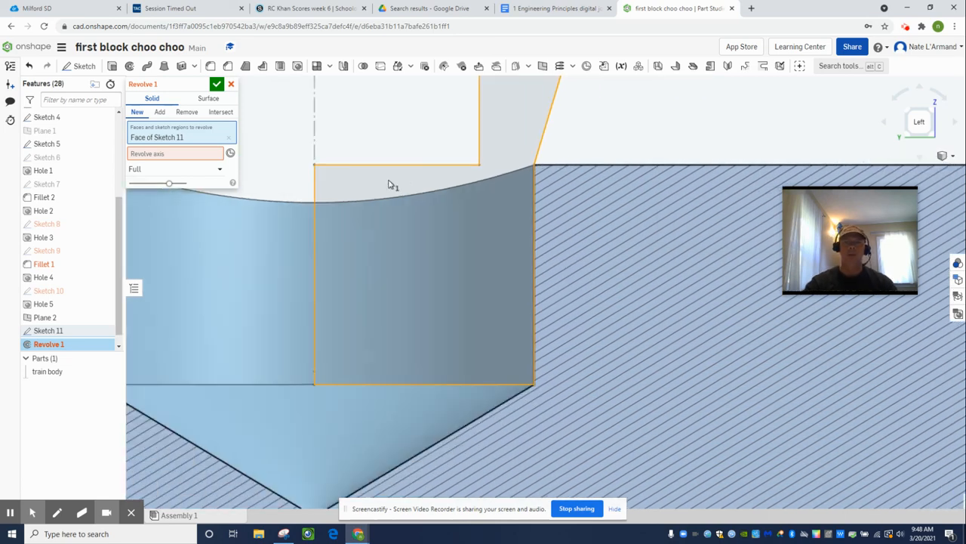
{"action": "middle_click_drag", "start_coordinate": [545, 92], "coordinate": [475, 243]}
{"action": "scroll", "coordinate": [474, 244], "scroll_direction": "up", "scroll_amount": 1}
{"action": "left_click", "coordinate": [205, 154]}
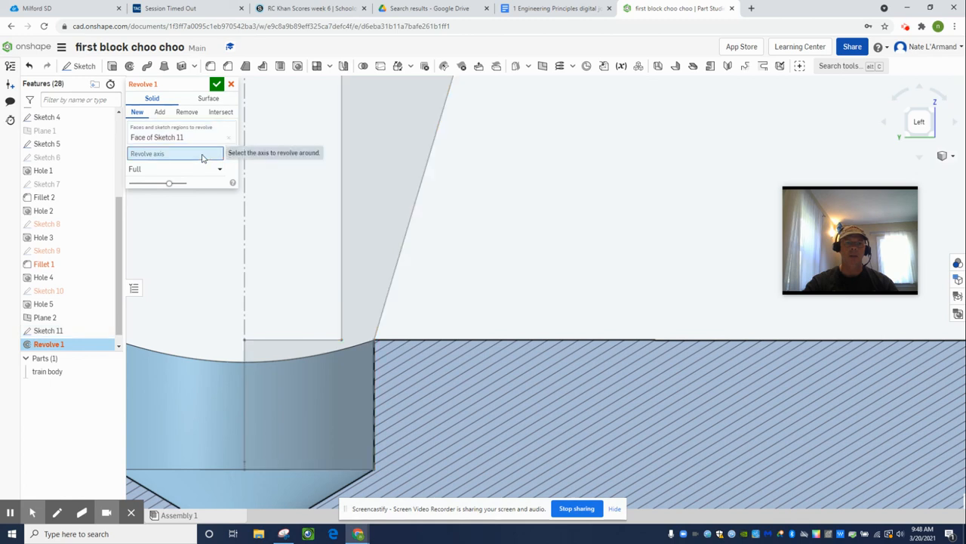
{"action": "left_click", "coordinate": [245, 385]}
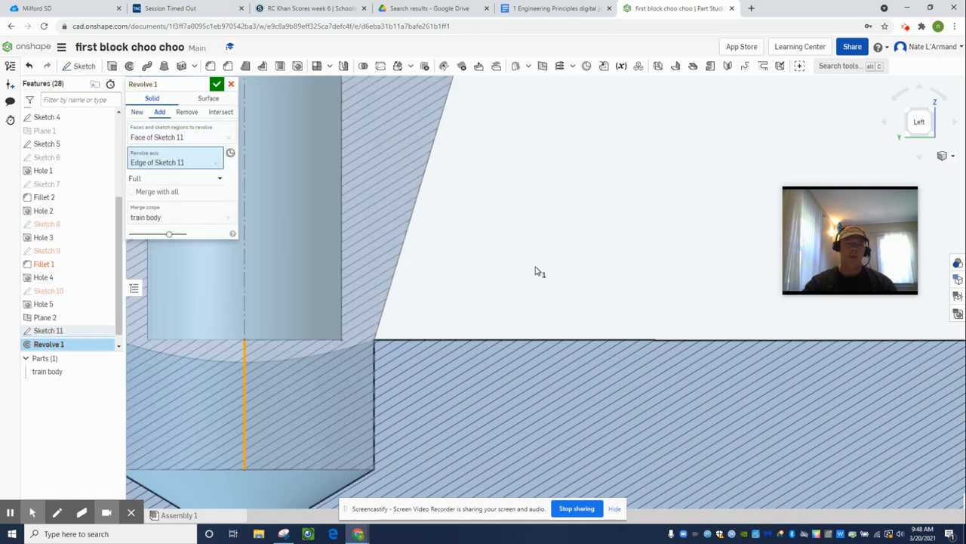
{"action": "left_click", "coordinate": [137, 112]}
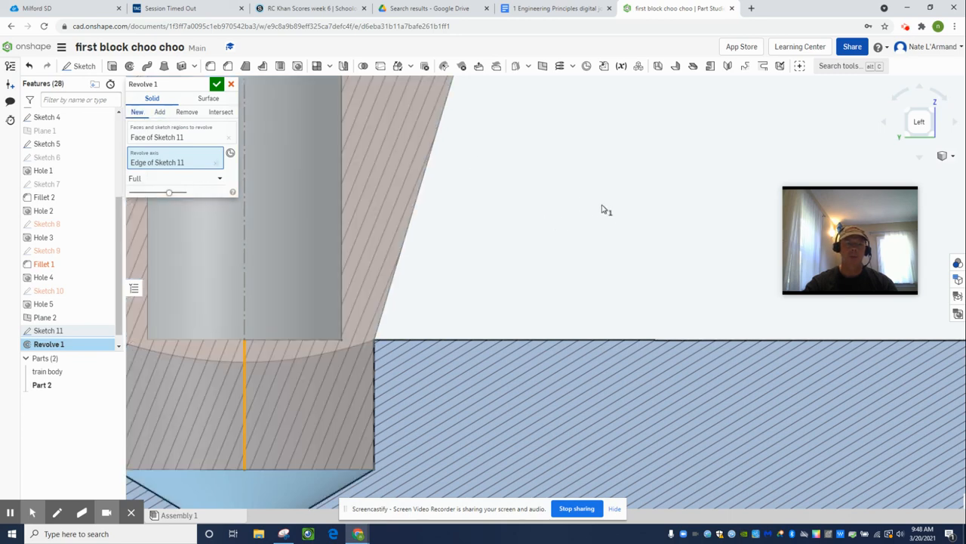
{"action": "left_click", "coordinate": [217, 84]}
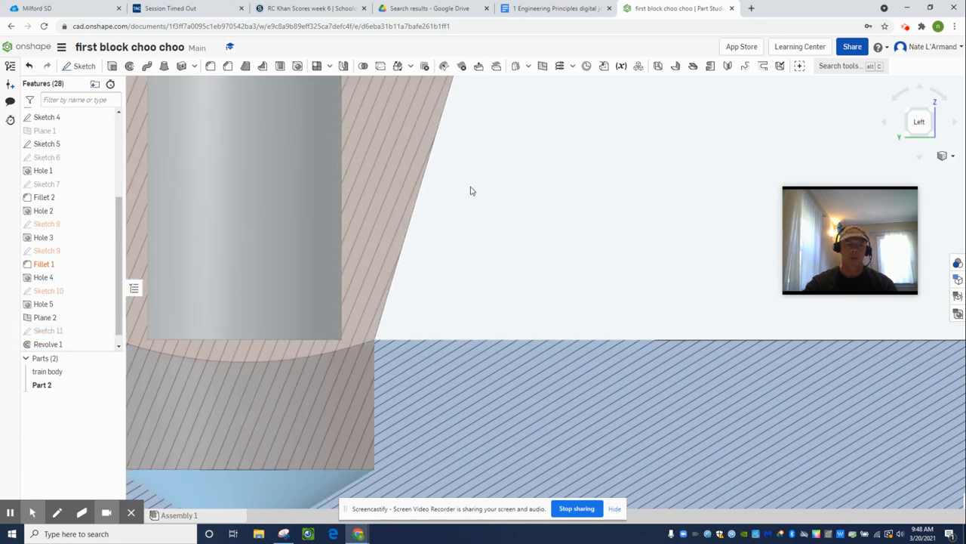
{"action": "scroll", "coordinate": [546, 242], "scroll_direction": "up", "scroll_amount": 2}
{"action": "scroll", "coordinate": [546, 242], "scroll_direction": "down", "scroll_amount": 5}
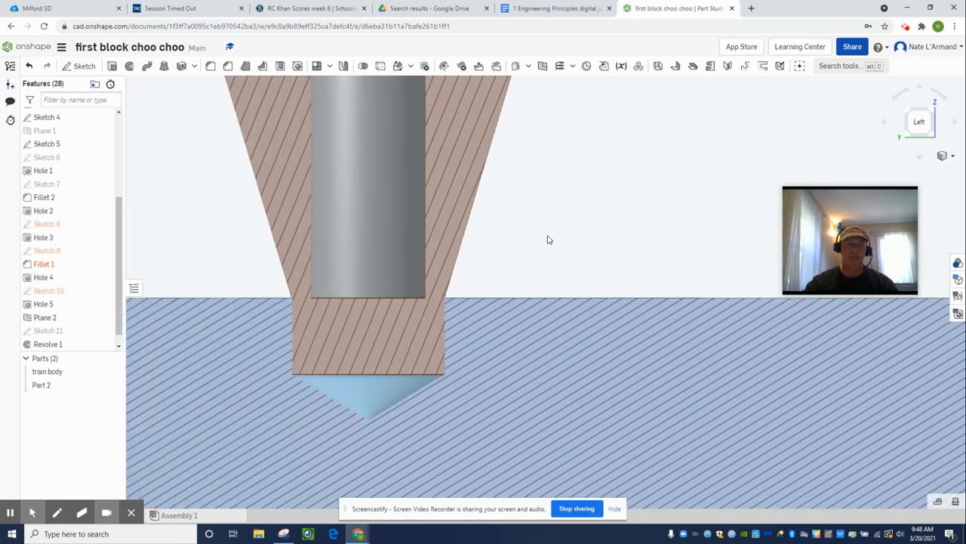
{"action": "right_click_drag", "start_coordinate": [589, 196], "coordinate": [582, 216]}
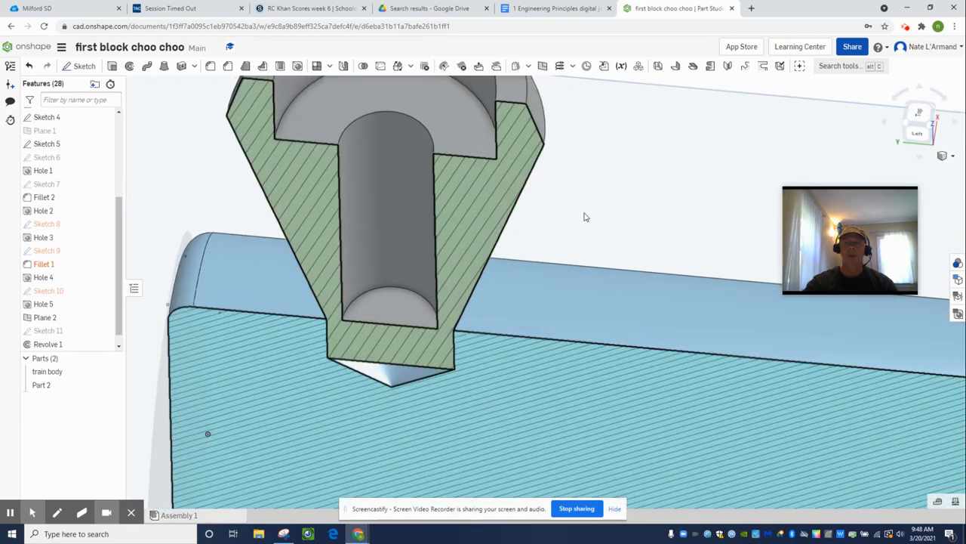